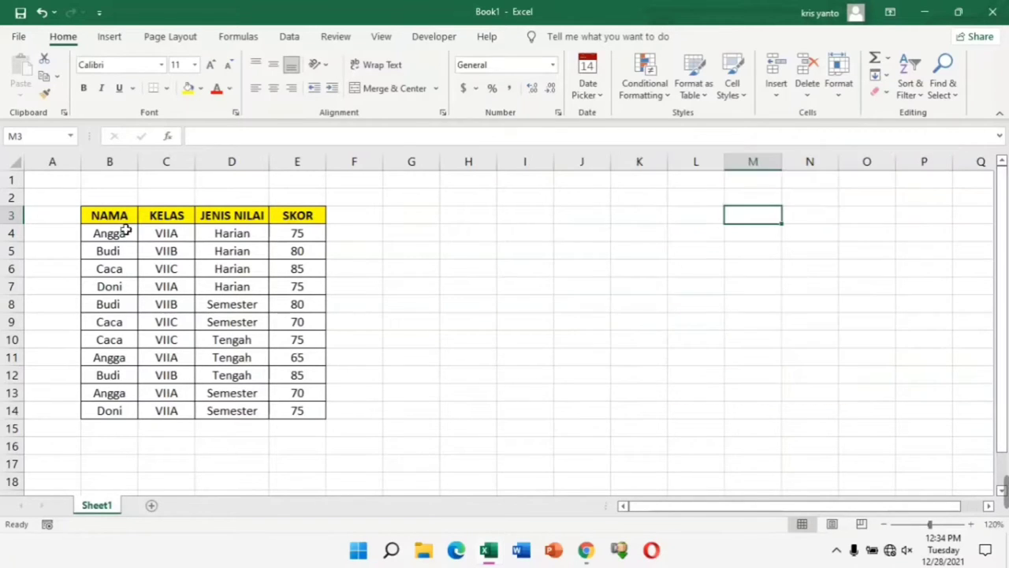
Step: Select the student score table B3:E14, from the NAMA header to the last SKOR value
{"action": "mouse_move", "coordinate": [110, 221]}
{"action": "left_mouse_down"}
{"action": "mouse_move", "coordinate": [285, 297]}
{"action": "mouse_move", "coordinate": [315, 427]}
{"action": "left_mouse_up"}
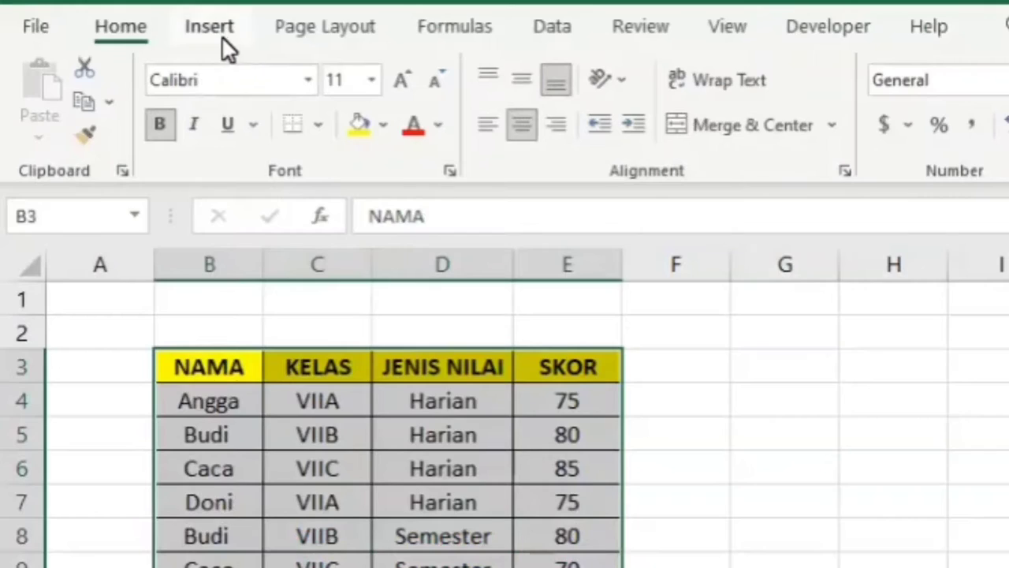
Step: Insert a PivotTable from B3:E14 on the existing worksheet at cell G3
{"action": "left_click", "coordinate": [222, 40]}
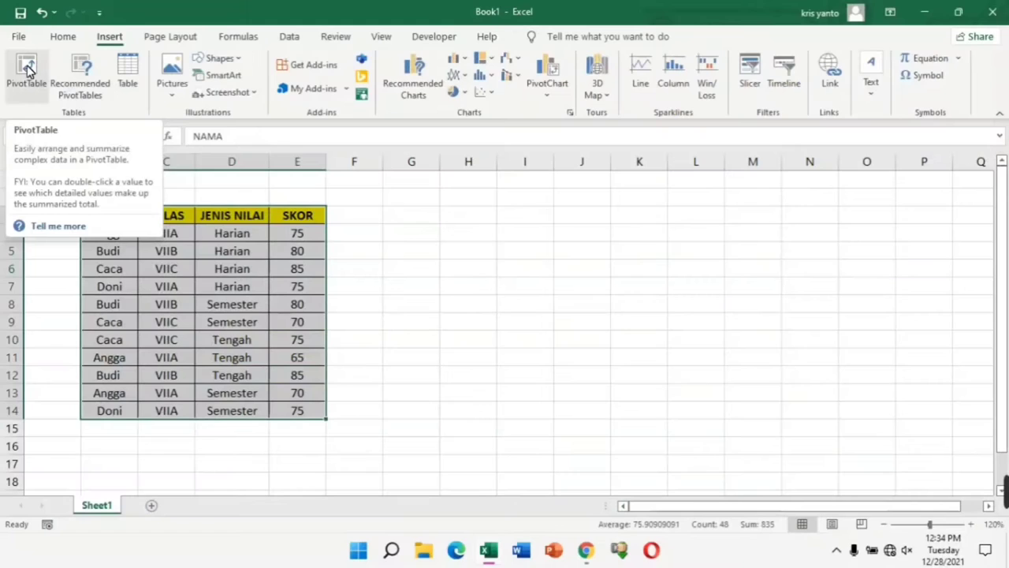
{"action": "left_click", "coordinate": [82, 71]}
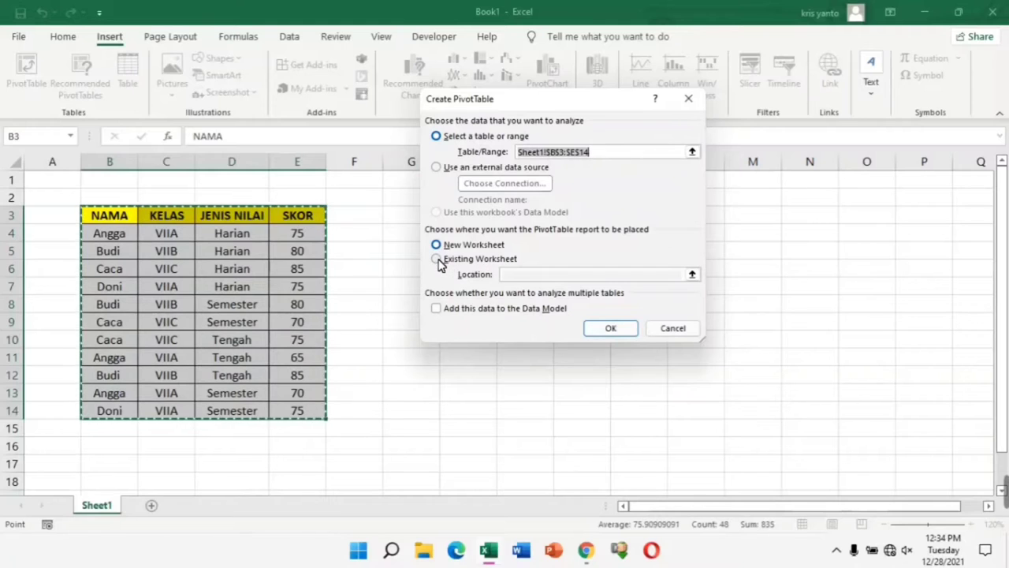
{"action": "left_click", "coordinate": [438, 259]}
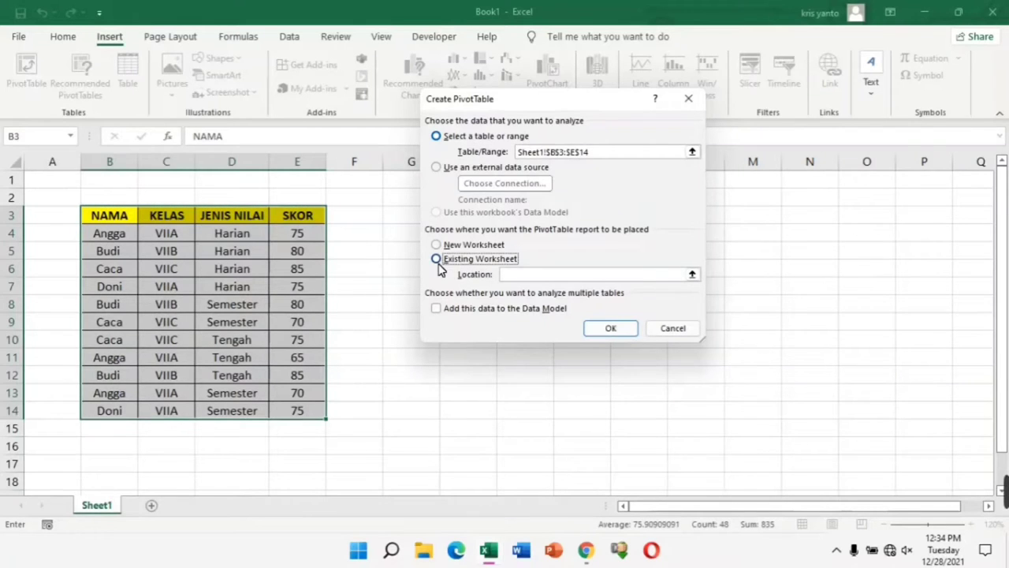
{"action": "left_click", "coordinate": [410, 222]}
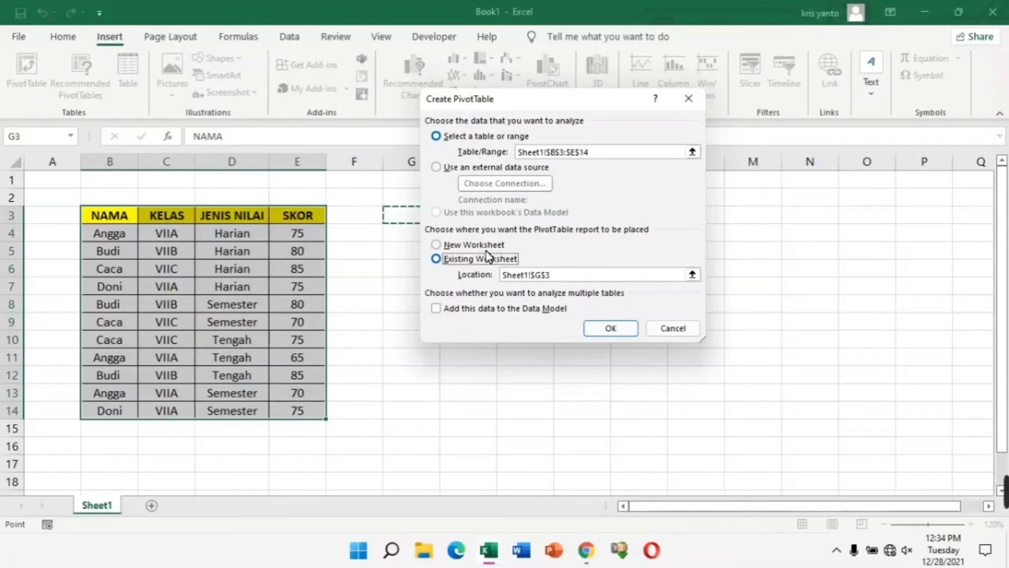
{"action": "left_click", "coordinate": [626, 331]}
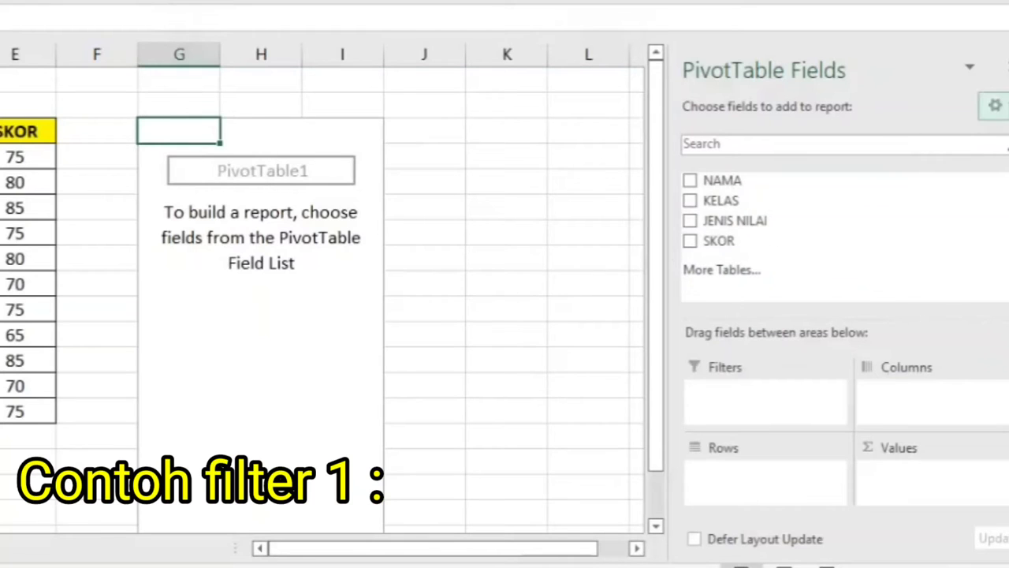
Step: Add NAMA as the column field so Angga, Budi, Caca and Doni head the columns
{"action": "left_click", "coordinate": [994, 106]}
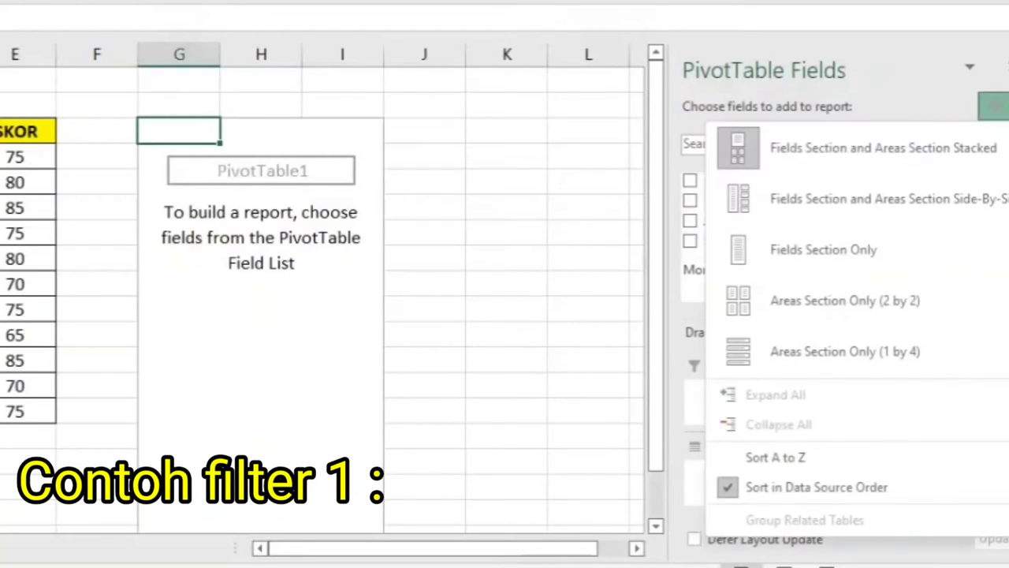
{"action": "left_click", "coordinate": [820, 147]}
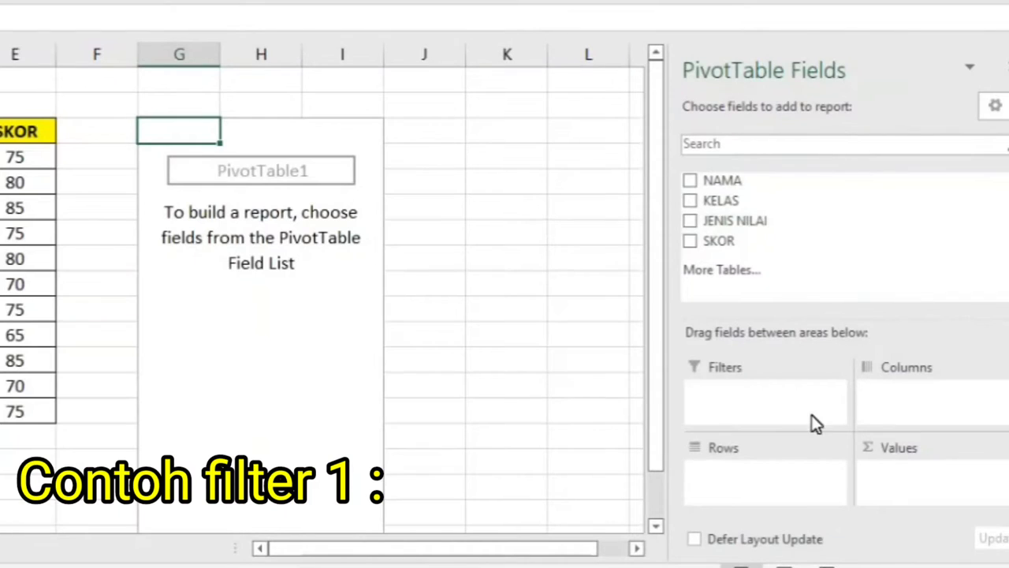
{"action": "mouse_move", "coordinate": [722, 182]}
{"action": "left_mouse_down"}
{"action": "mouse_move", "coordinate": [753, 290]}
{"action": "mouse_move", "coordinate": [937, 404]}
{"action": "mouse_move", "coordinate": [945, 423]}
{"action": "mouse_move", "coordinate": [921, 410]}
{"action": "left_mouse_up"}
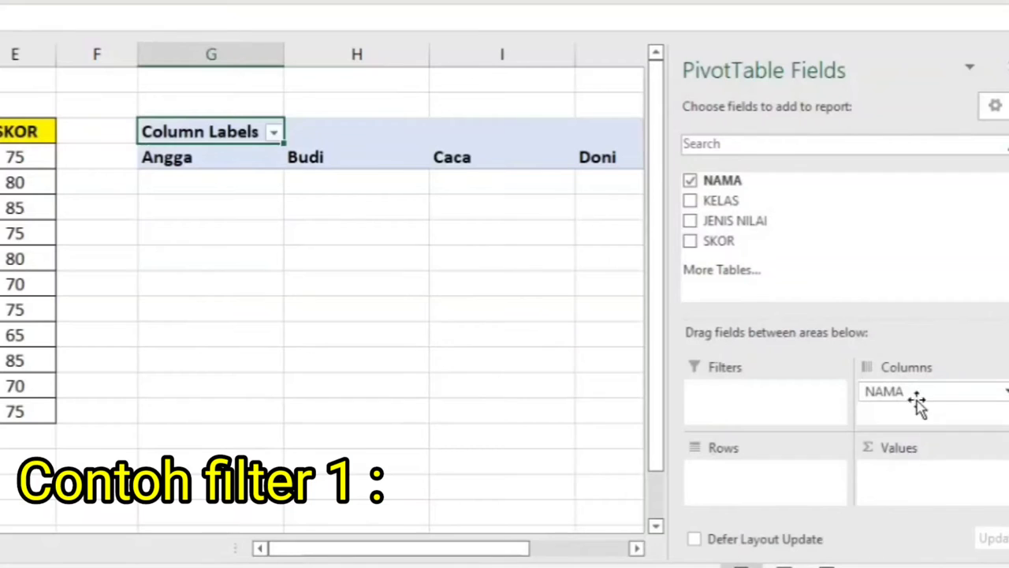
{"action": "mouse_move", "coordinate": [683, 149]}
{"action": "left_mouse_down"}
{"action": "mouse_move", "coordinate": [750, 162]}
{"action": "mouse_move", "coordinate": [865, 162]}
{"action": "mouse_move", "coordinate": [838, 169]}
{"action": "left_mouse_up"}
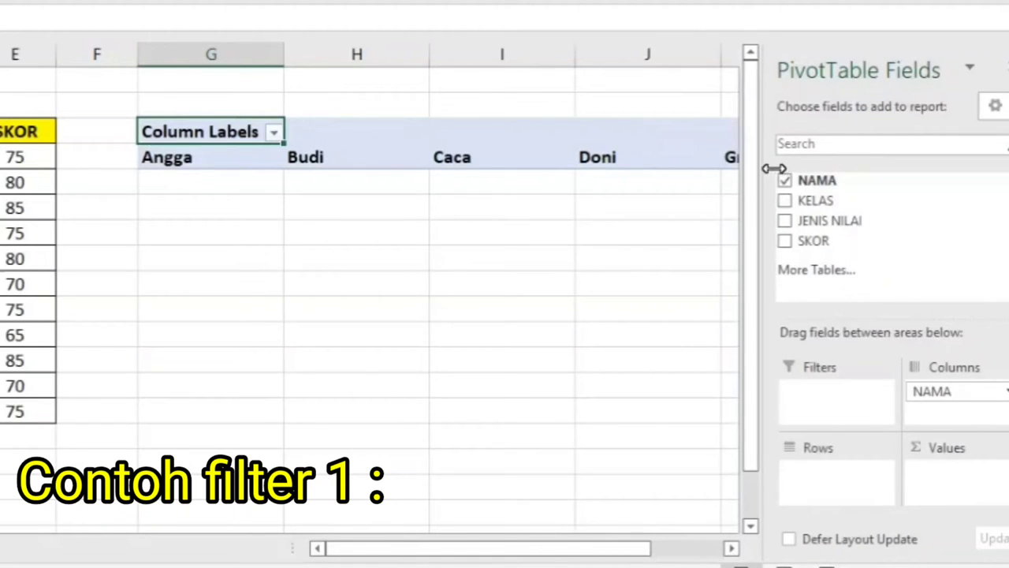
{"action": "scroll", "coordinate": [370, 283], "scroll_direction": "down", "scroll_amount": 1, "text": "ctrl"}
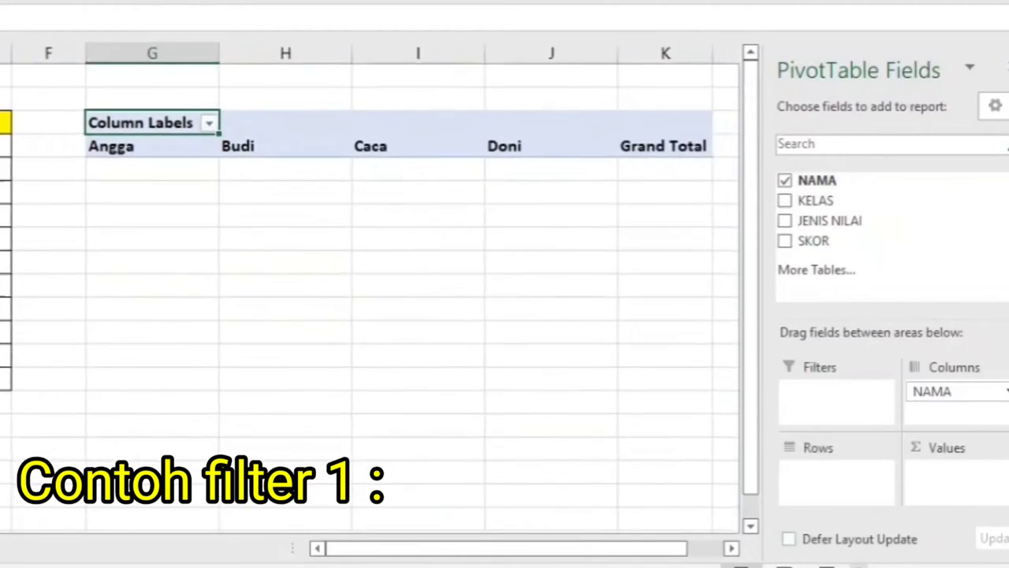
{"action": "scroll", "coordinate": [683, 400], "scroll_direction": "down", "scroll_amount": 1, "text": "ctrl"}
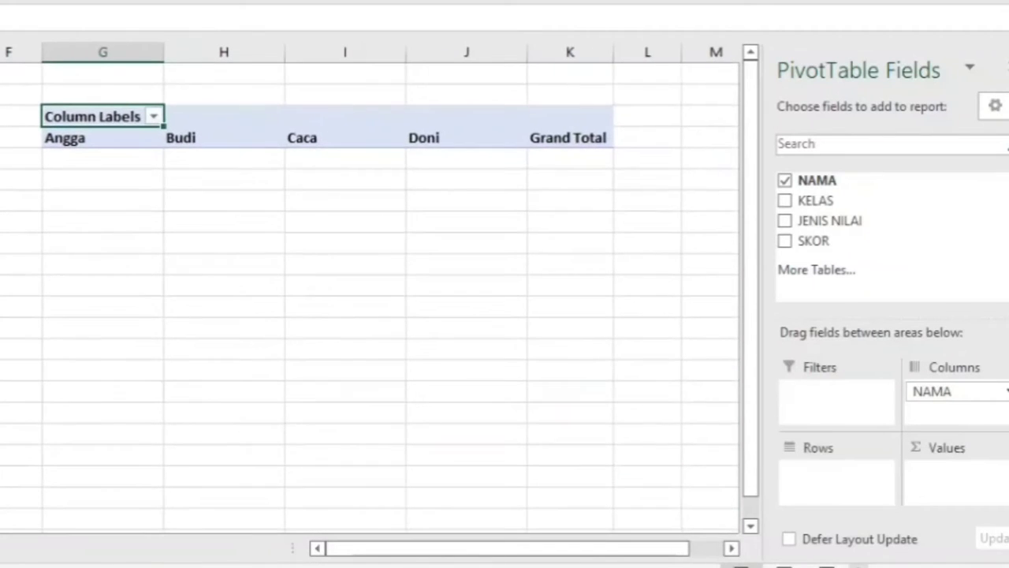
{"action": "scroll", "coordinate": [613, 176], "scroll_direction": "up", "scroll_amount": 1, "text": "ctrl"}
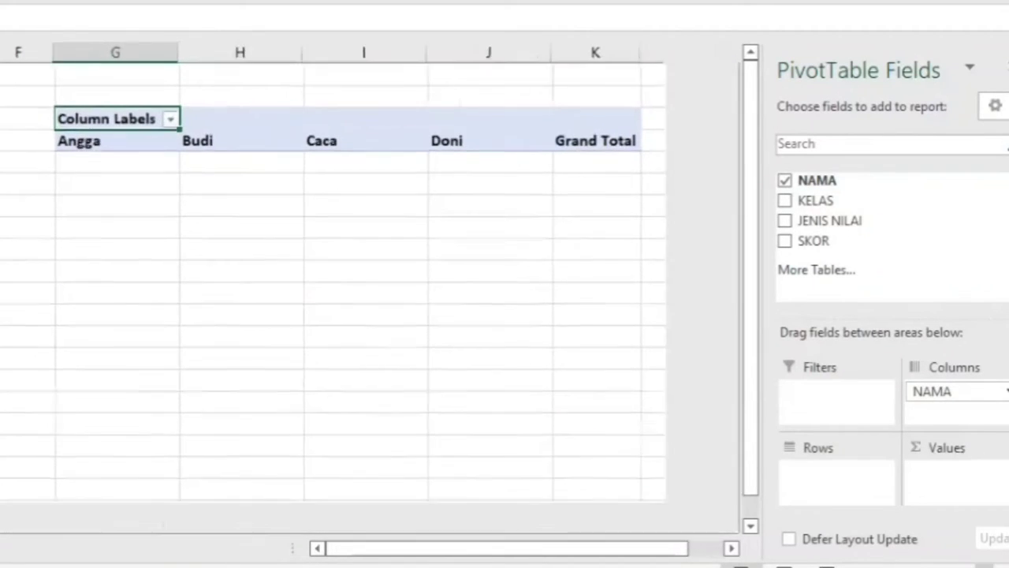
{"action": "scroll", "coordinate": [613, 176], "scroll_direction": "up", "scroll_amount": 1, "text": "ctrl"}
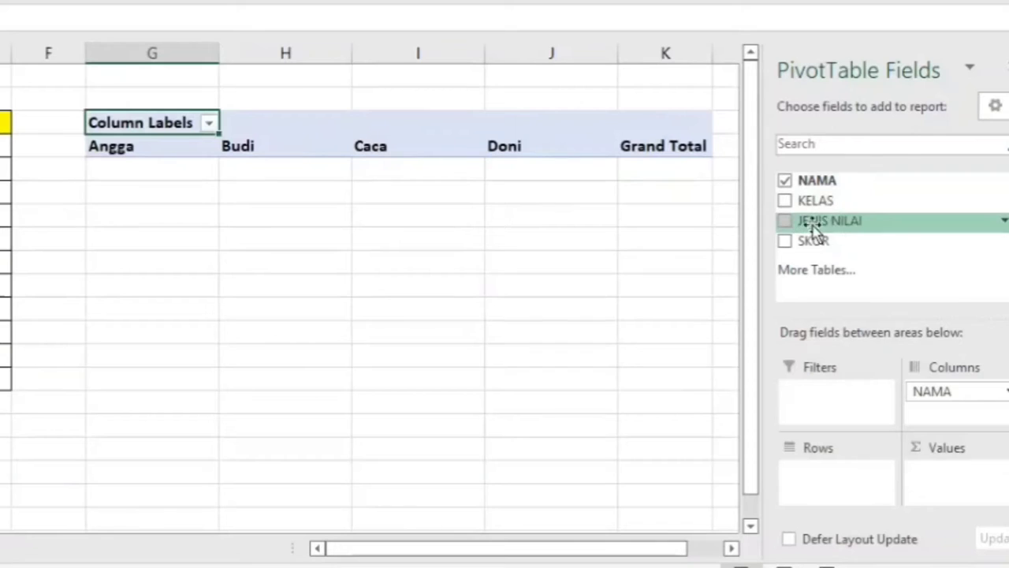
Step: Put KELAS in Rows and SKOR in Values, giving Sum of SKOR totalling 835
{"action": "left_click_drag", "start_coordinate": [830, 212], "coordinate": [888, 398]}
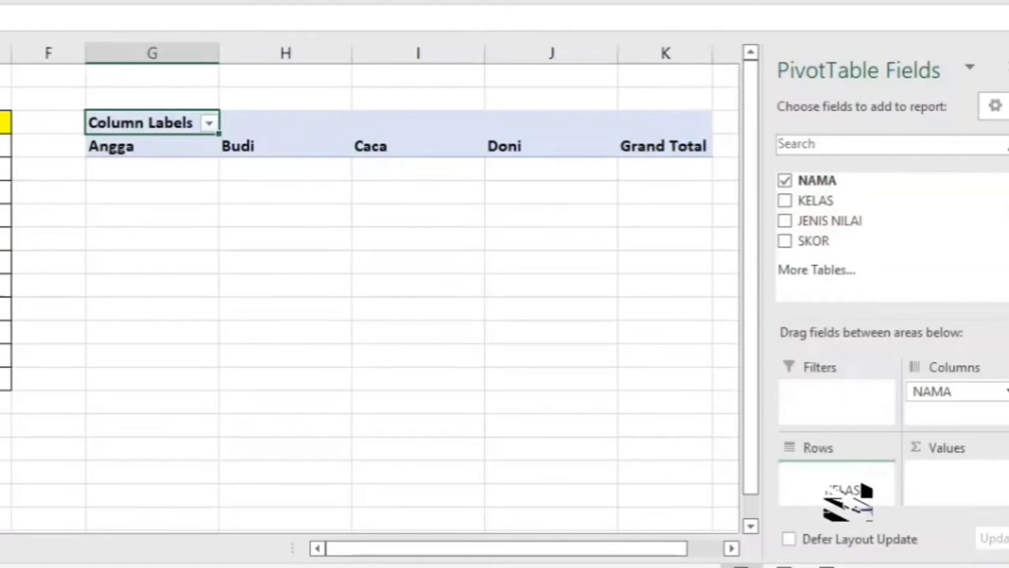
{"action": "left_click_drag", "start_coordinate": [887, 398], "coordinate": [825, 491]}
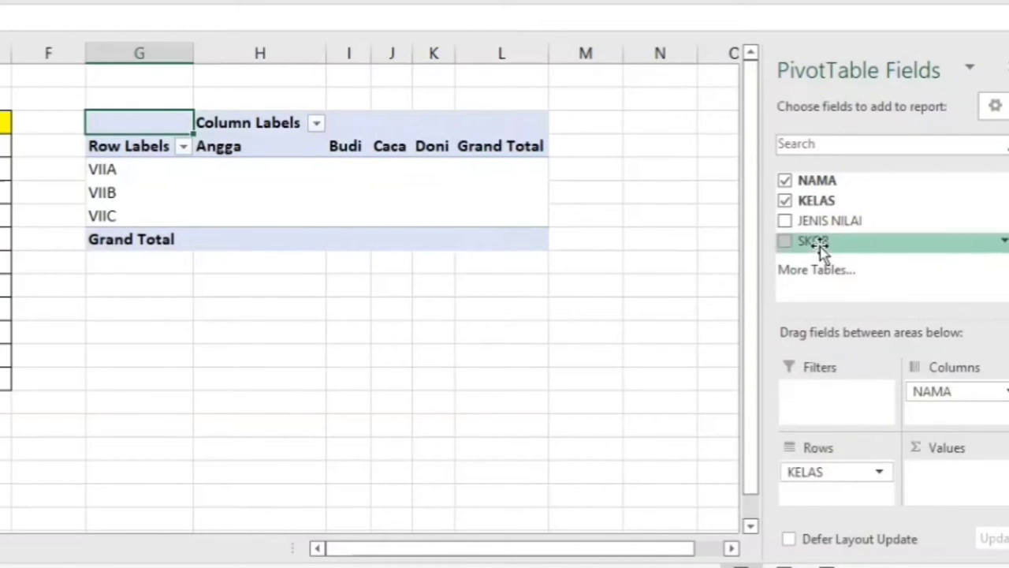
{"action": "left_click_drag", "start_coordinate": [820, 249], "coordinate": [977, 493]}
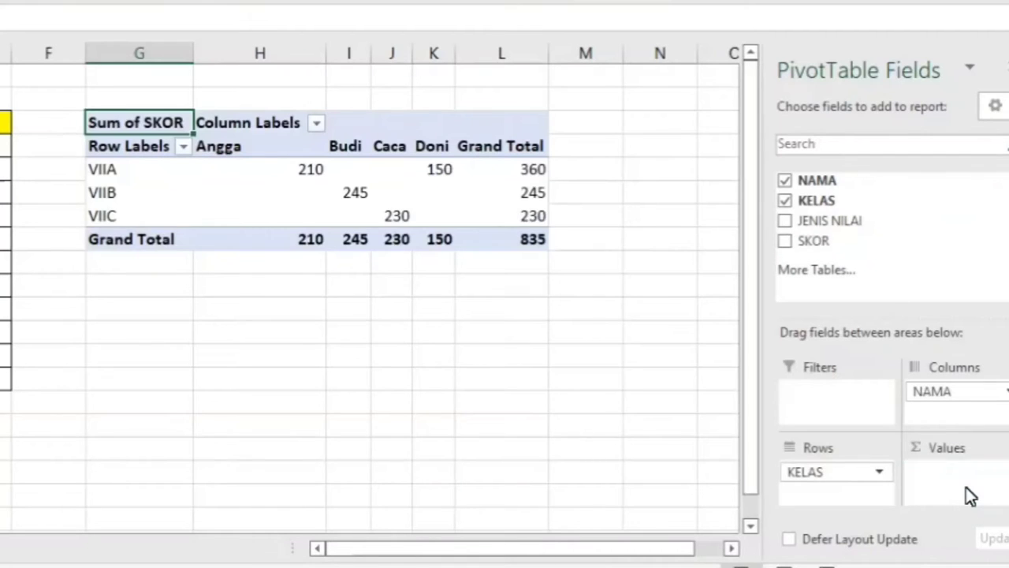
Step: Check the NAMA column filter unchanged, then select the pivot body from VIIA to Grand Total
{"action": "left_click", "coordinate": [332, 150]}
{"action": "left_click", "coordinate": [316, 124]}
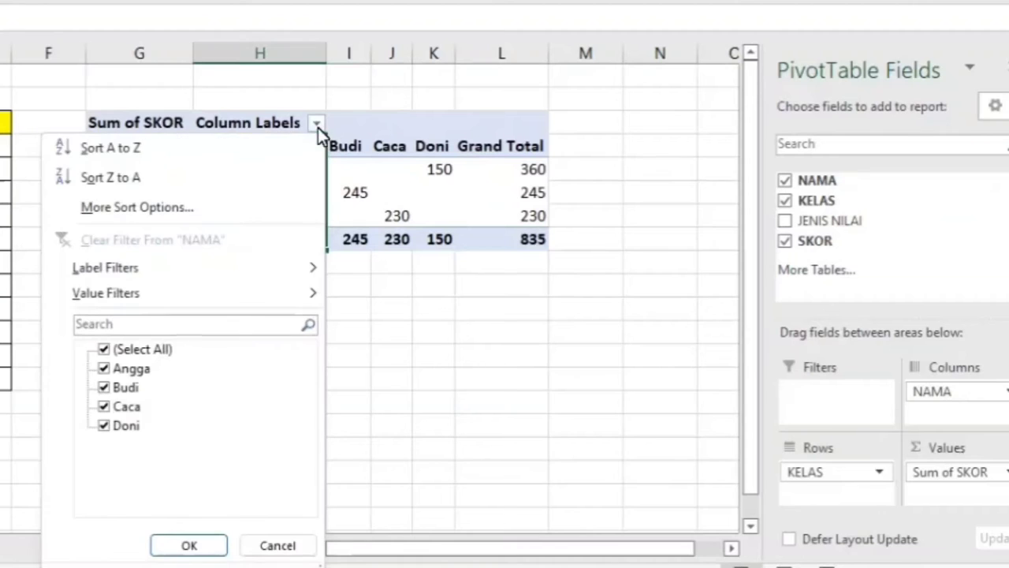
{"action": "left_click", "coordinate": [318, 124]}
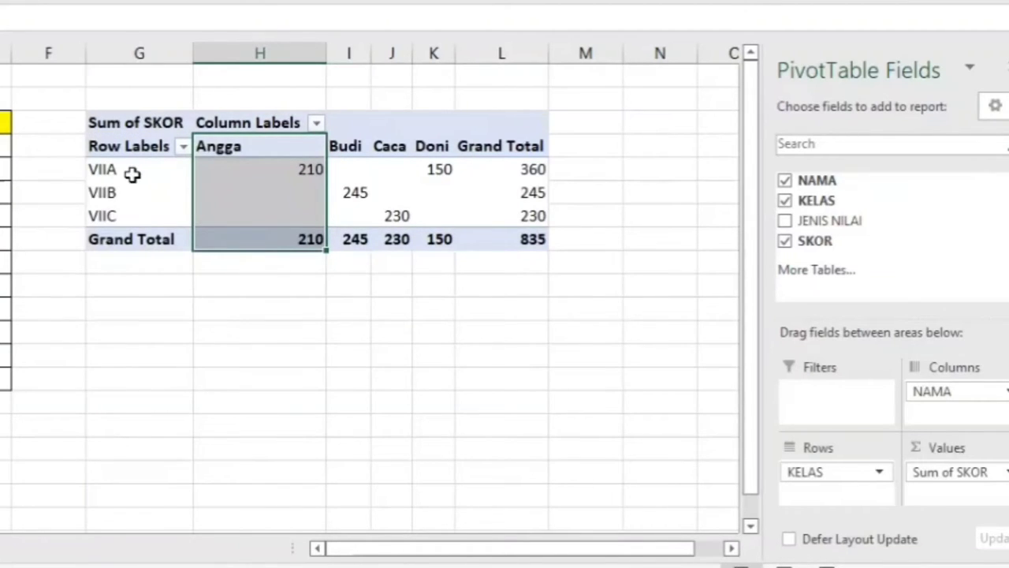
{"action": "mouse_move", "coordinate": [132, 174]}
{"action": "left_mouse_down"}
{"action": "mouse_move", "coordinate": [277, 176]}
{"action": "mouse_move", "coordinate": [525, 219]}
{"action": "mouse_move", "coordinate": [330, 172]}
{"action": "mouse_move", "coordinate": [138, 153]}
{"action": "left_mouse_up"}
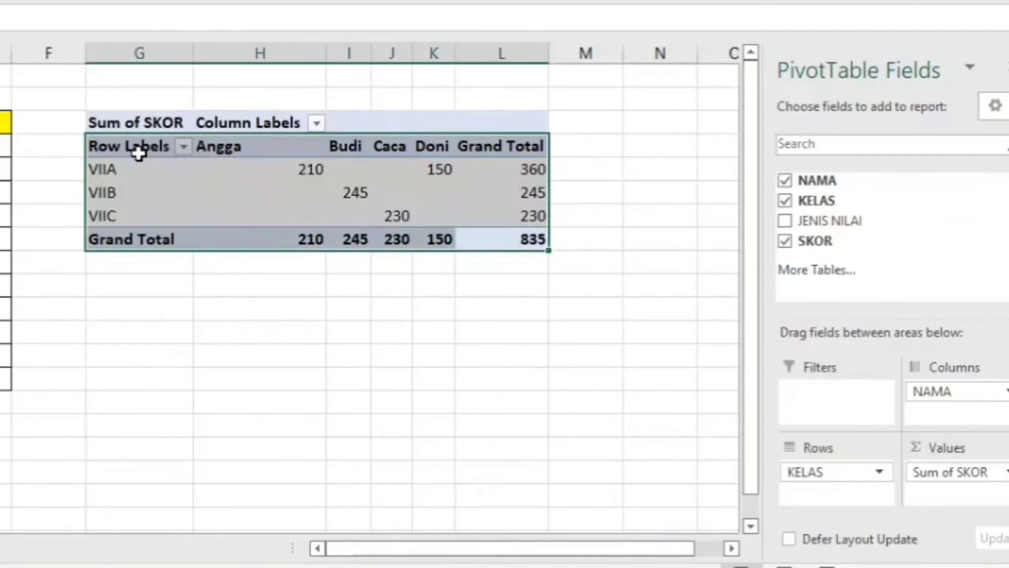
Step: Apply Outline and Inside borders to the selected pivot cells through Format Cells
{"action": "right_click", "coordinate": [170, 180]}
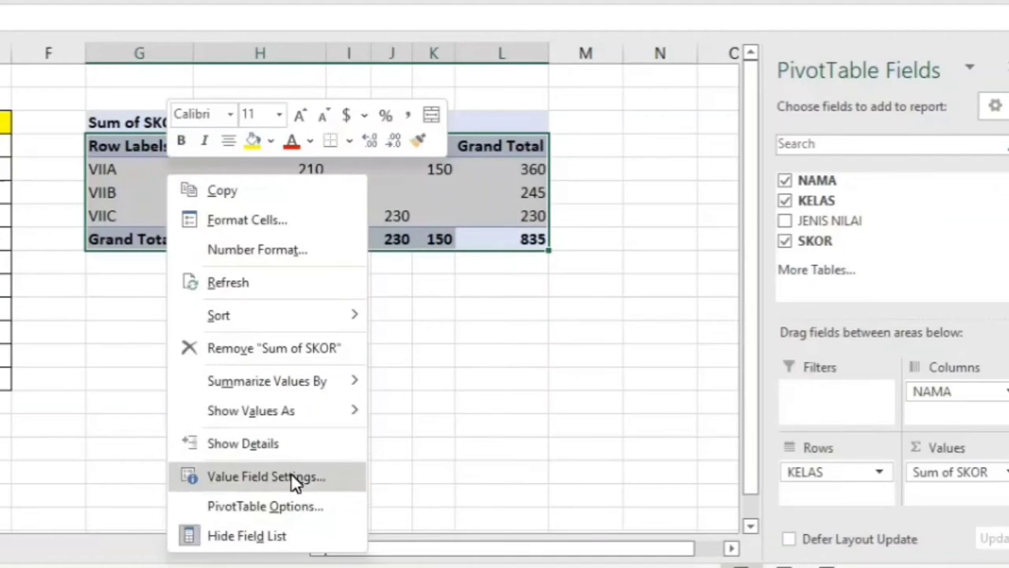
{"action": "left_click", "coordinate": [262, 224]}
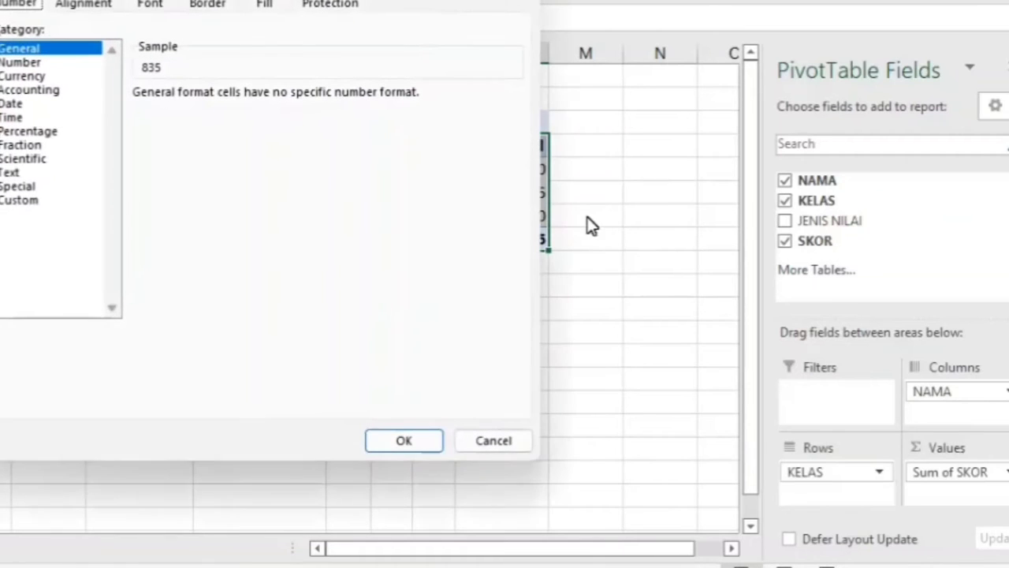
{"action": "left_click", "coordinate": [205, 6]}
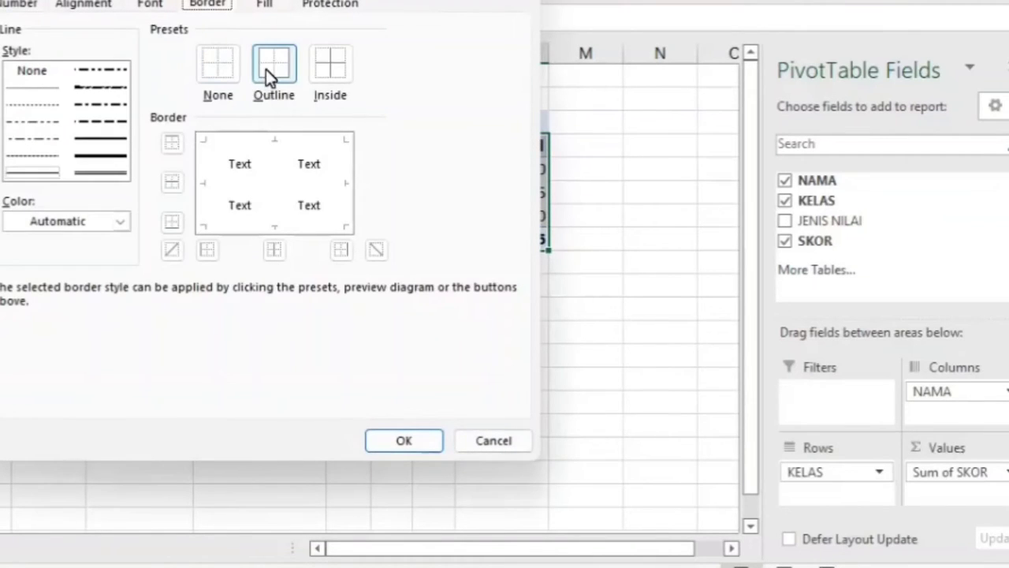
{"action": "left_click", "coordinate": [273, 63]}
{"action": "left_click", "coordinate": [330, 63]}
{"action": "left_click", "coordinate": [413, 436]}
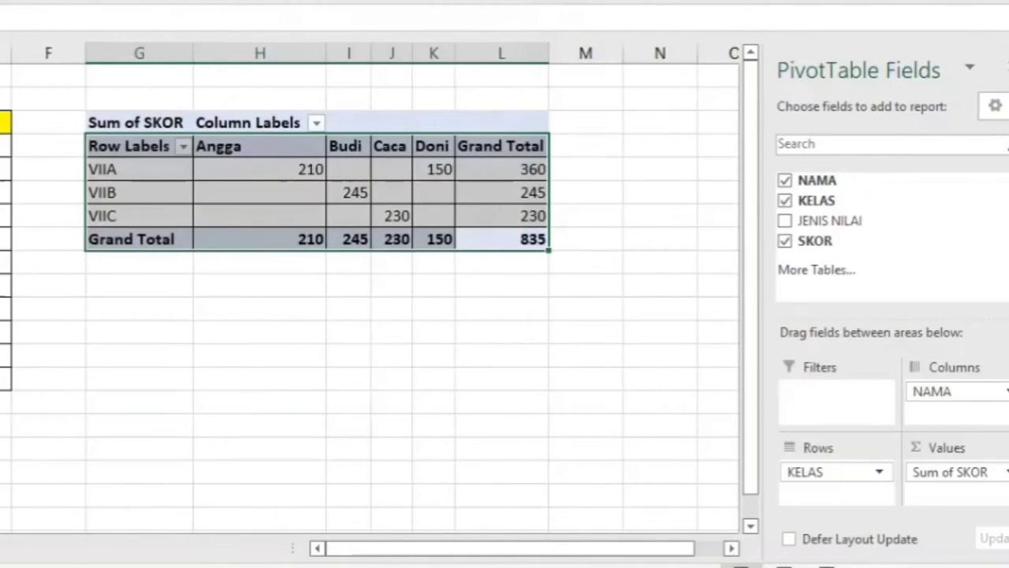
Step: Centre-align the pivot labels and values, then click outside the pivot to review the formatting
{"action": "key", "text": "alt+h"}
{"action": "key", "text": "a"}
{"action": "key", "text": "c"}
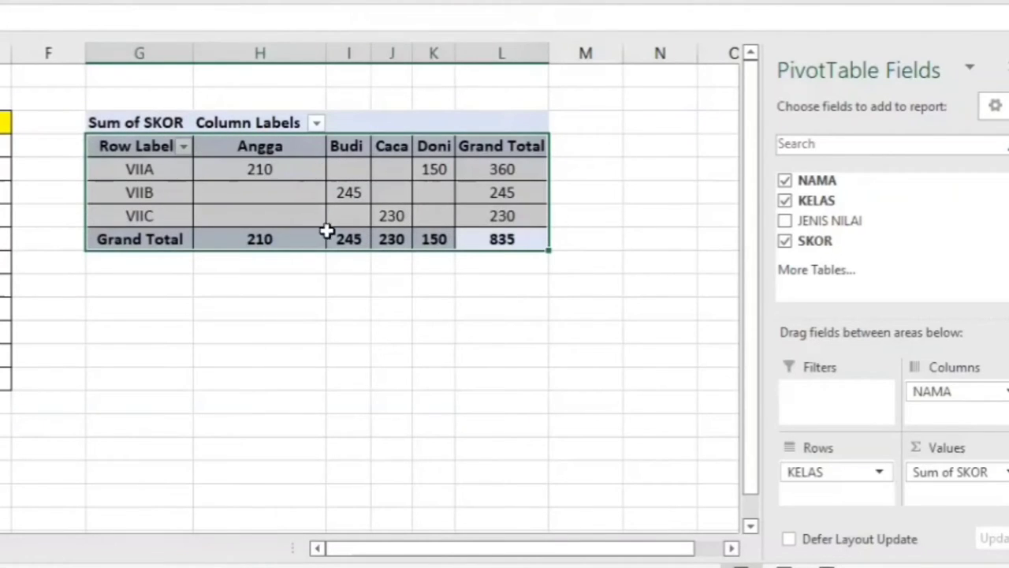
{"action": "left_click", "coordinate": [611, 167]}
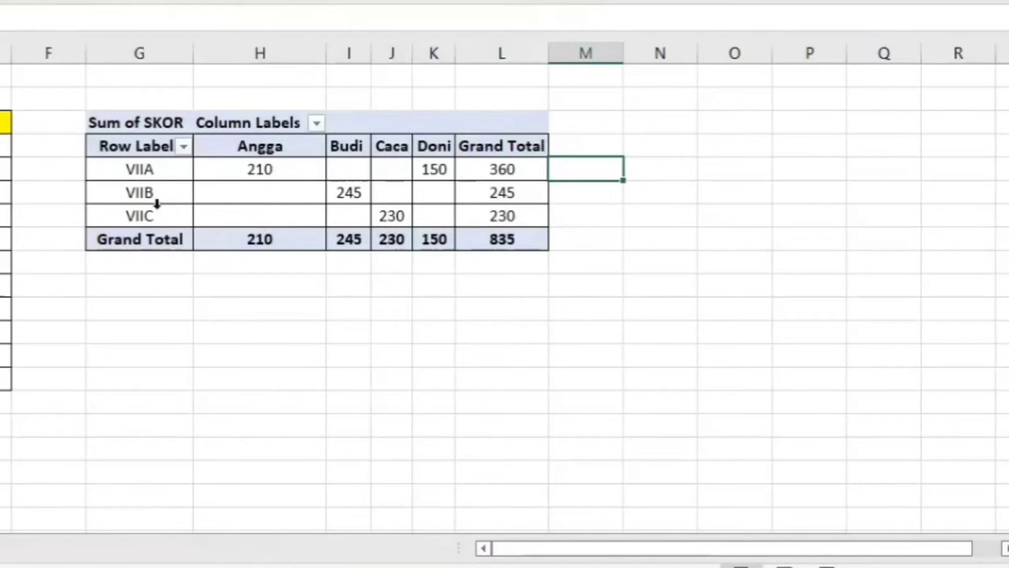
{"action": "left_click", "coordinate": [586, 150]}
{"action": "left_click", "coordinate": [592, 126]}
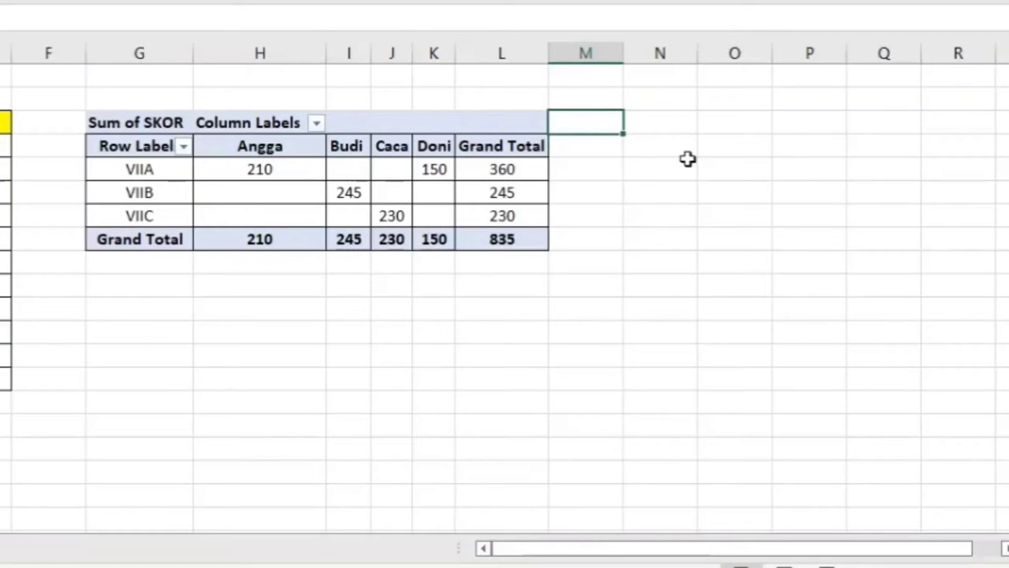
{"action": "left_click", "coordinate": [517, 243]}
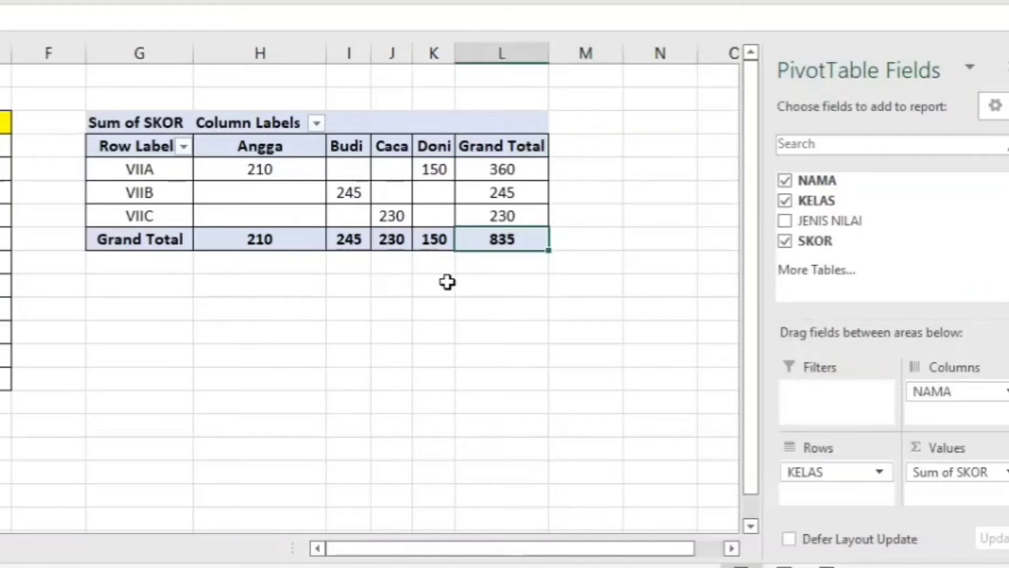
{"action": "left_click", "coordinate": [169, 316]}
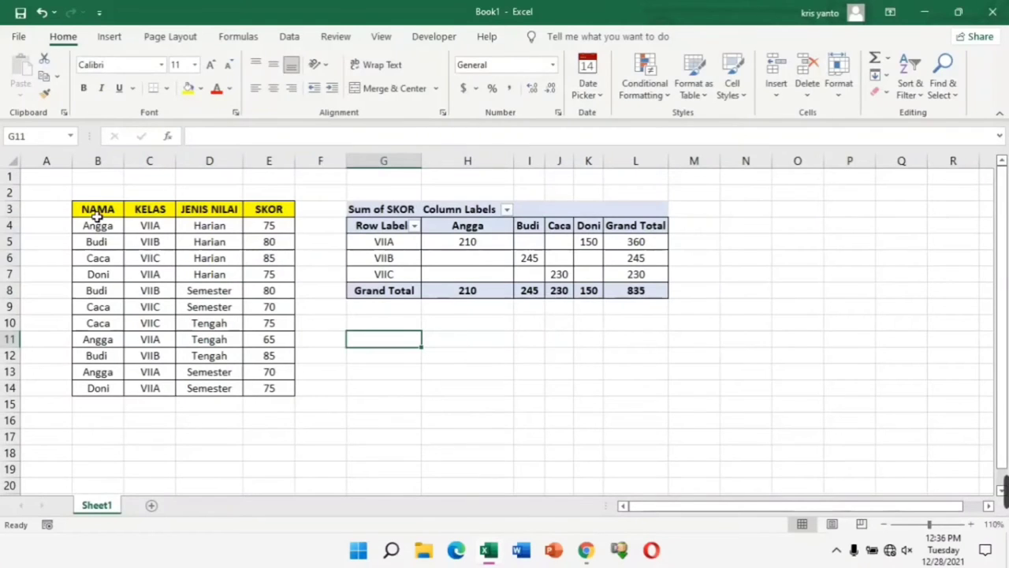
Step: Reselect B3:E14 and insert PivotTable2 on the existing worksheet at cell G11
{"action": "left_click_drag", "start_coordinate": [98, 211], "coordinate": [277, 388]}
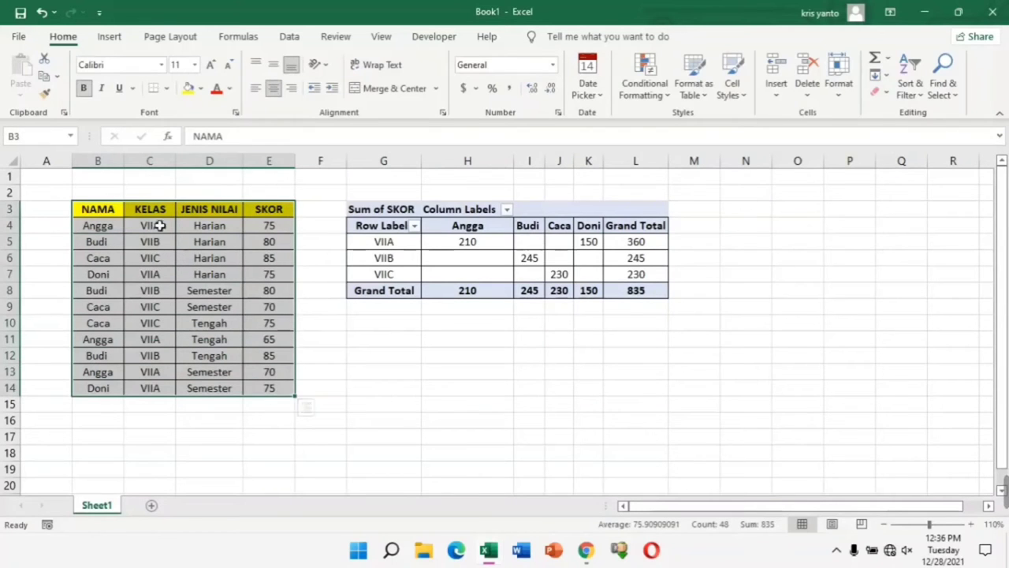
{"action": "left_click", "coordinate": [108, 37]}
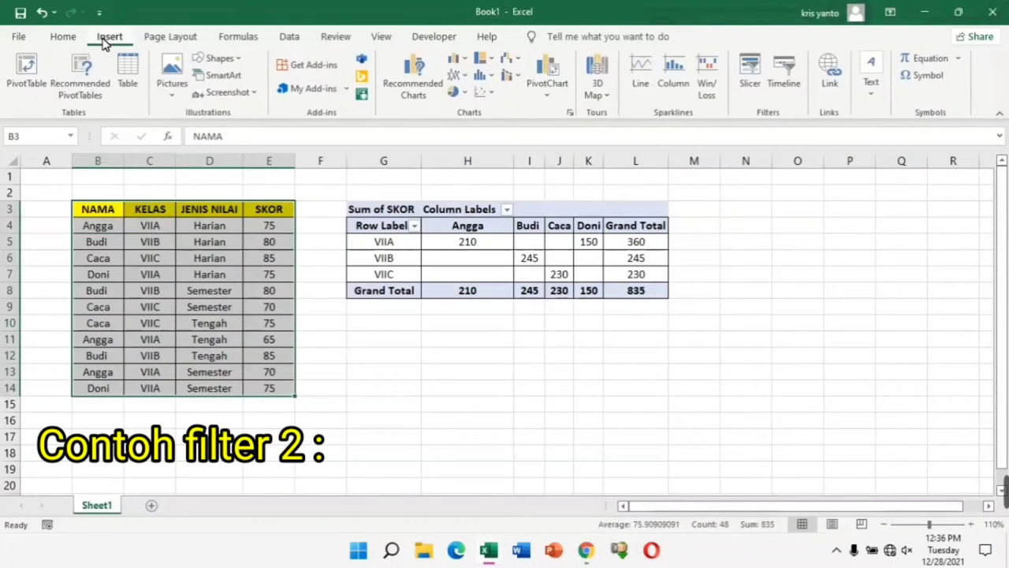
{"action": "left_click", "coordinate": [26, 67]}
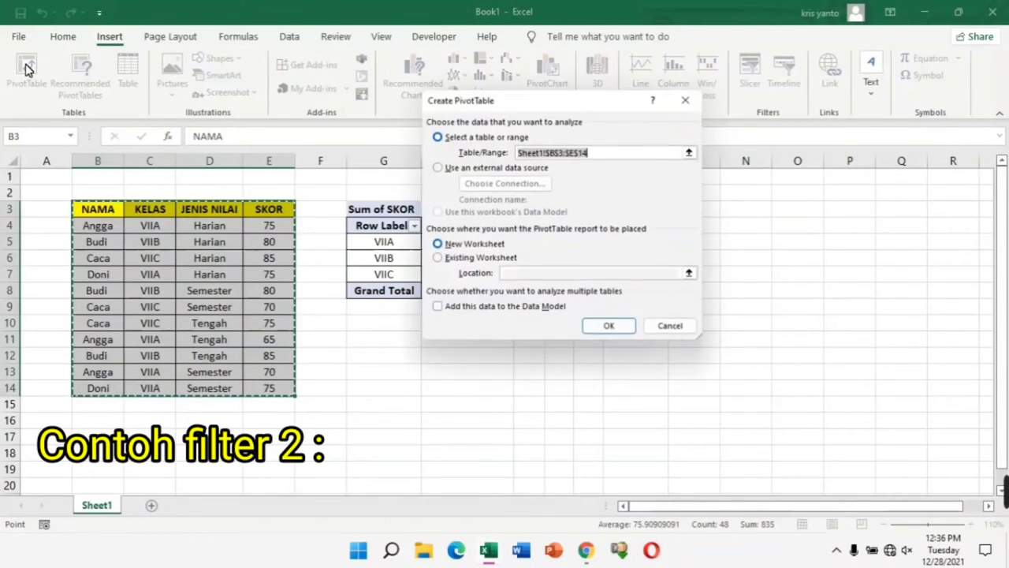
{"action": "left_click", "coordinate": [438, 259]}
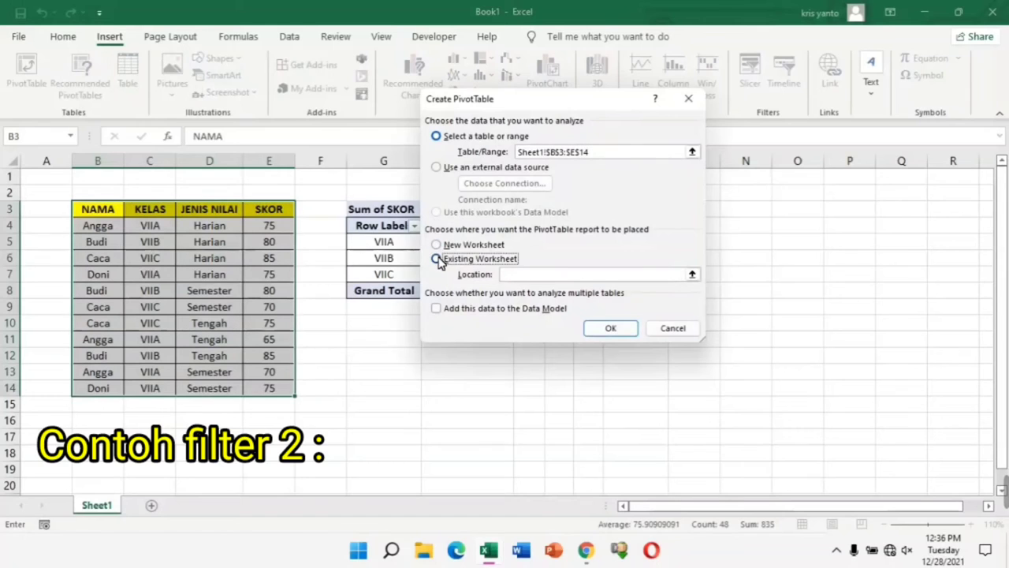
{"action": "left_click", "coordinate": [363, 339]}
{"action": "left_click", "coordinate": [611, 328]}
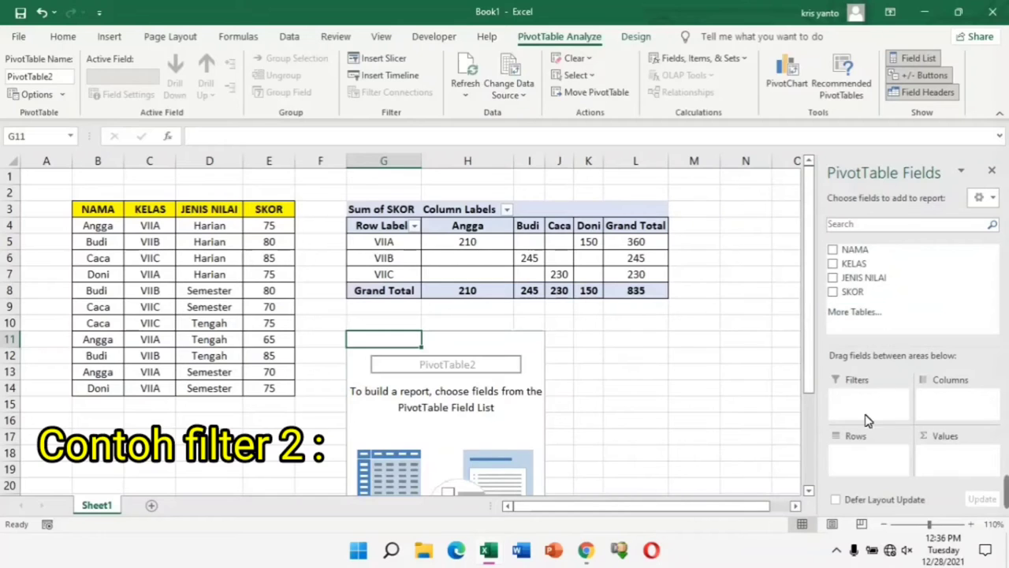
Step: Place NAMA in Filters, KELAS in Rows, JENIS NILAI in Columns, SKOR in Values (Harian 315, Semester 295, Tengah 225)
{"action": "left_click_drag", "start_coordinate": [848, 260], "coordinate": [864, 410]}
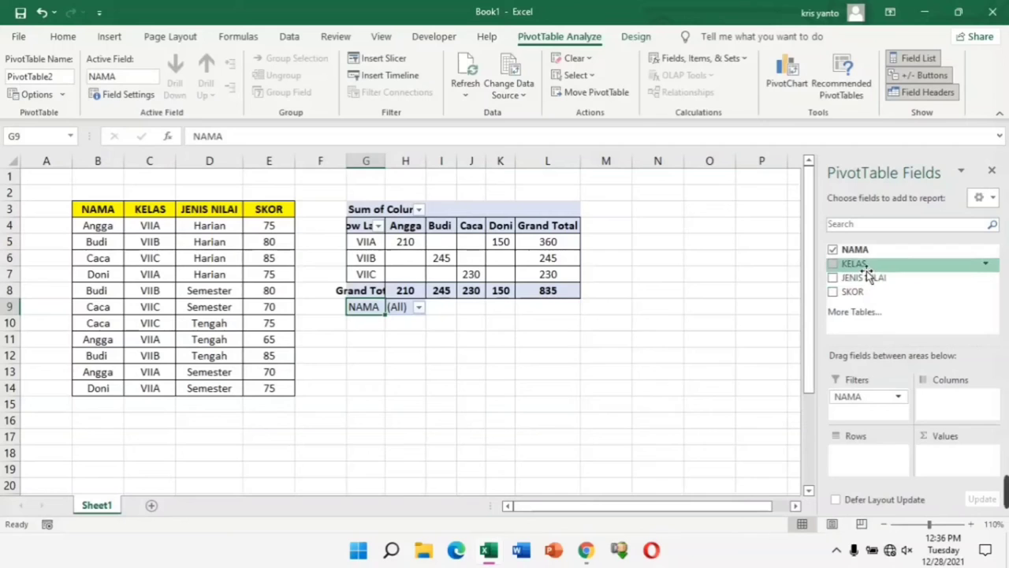
{"action": "mouse_move", "coordinate": [907, 264]}
{"action": "mouse_move", "coordinate": [867, 272]}
{"action": "left_mouse_down"}
{"action": "mouse_move", "coordinate": [885, 387]}
{"action": "mouse_move", "coordinate": [874, 467]}
{"action": "left_mouse_up"}
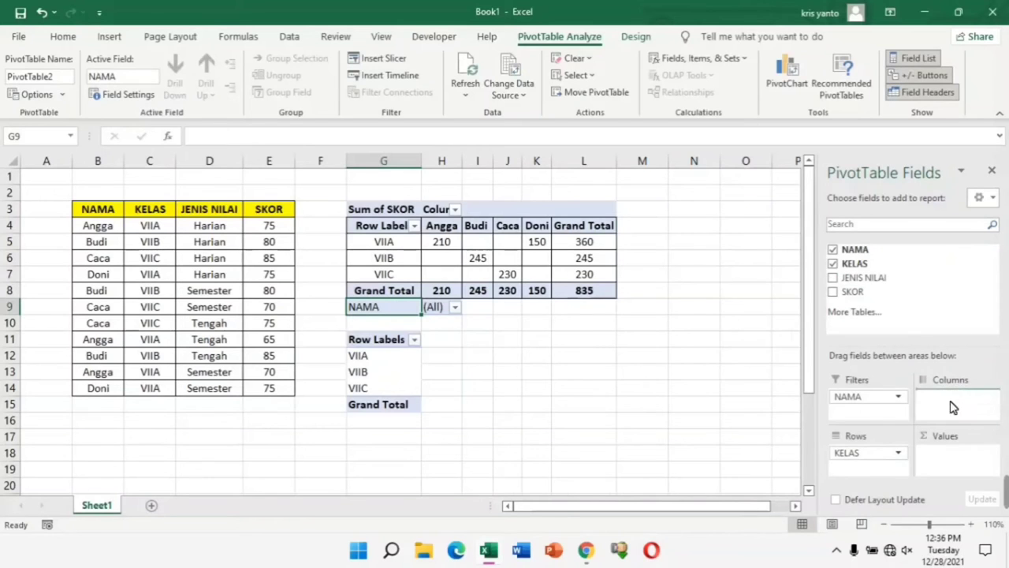
{"action": "left_click_drag", "start_coordinate": [868, 280], "coordinate": [954, 398]}
{"action": "mouse_move", "coordinate": [853, 291]}
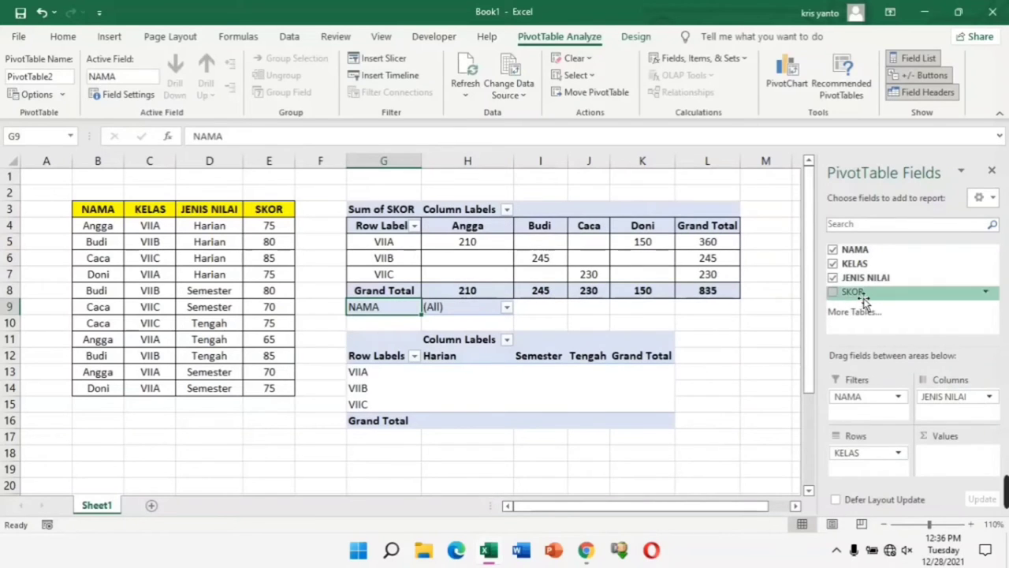
{"action": "left_click_drag", "start_coordinate": [868, 292], "coordinate": [960, 470]}
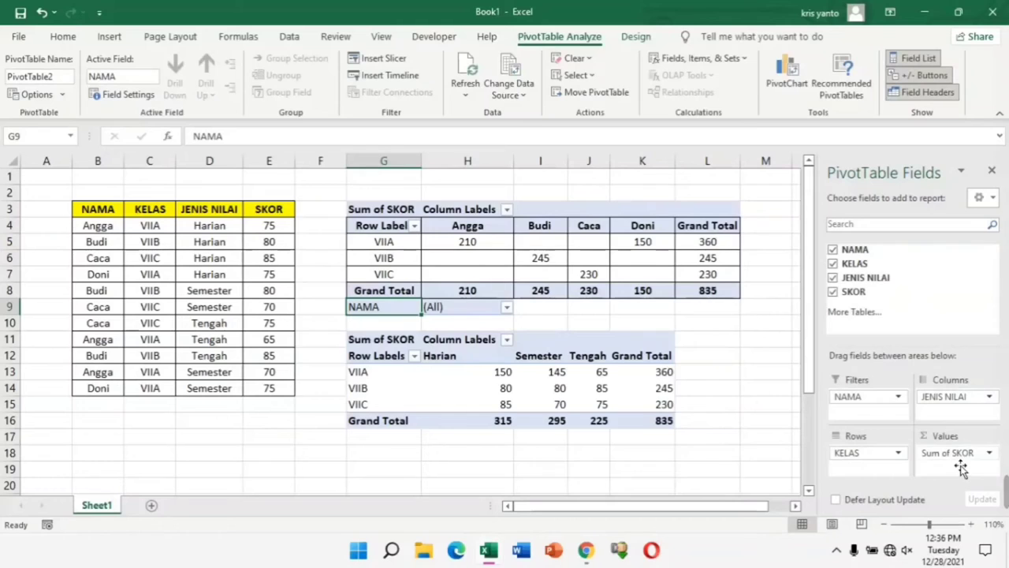
{"action": "left_click", "coordinate": [507, 309]}
{"action": "left_click", "coordinate": [371, 355]}
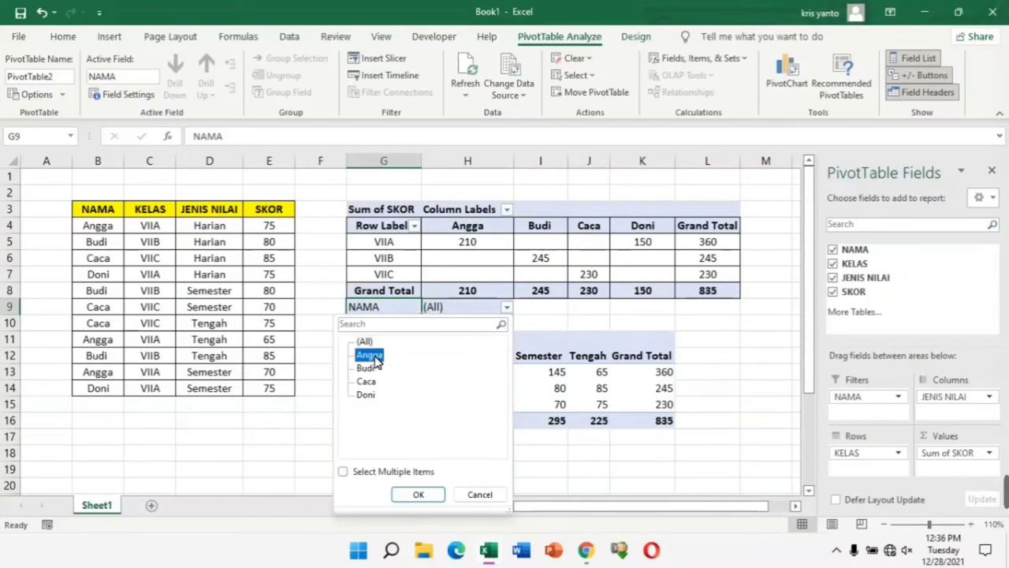
{"action": "left_click", "coordinate": [419, 494]}
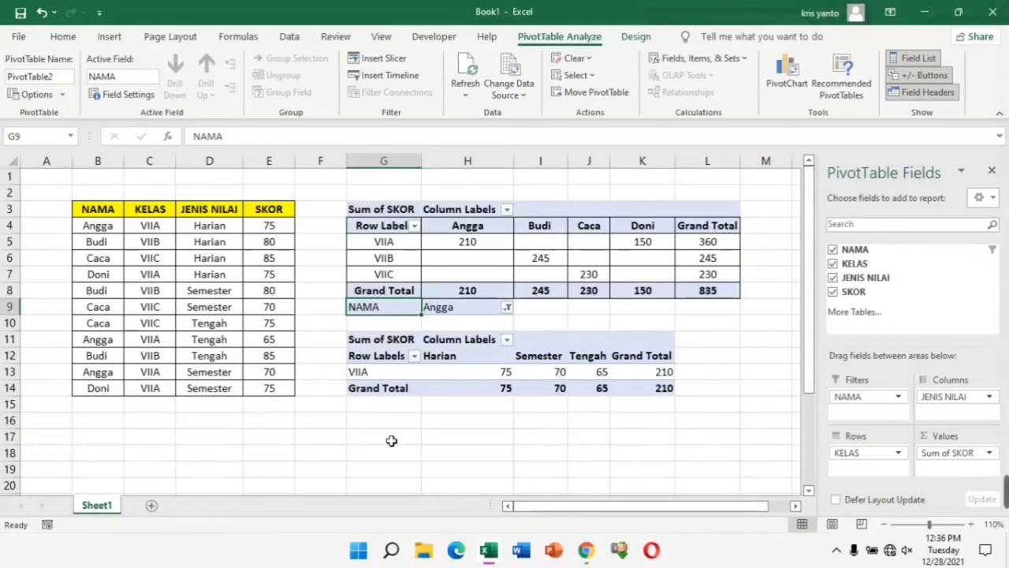
{"action": "left_click", "coordinate": [440, 311]}
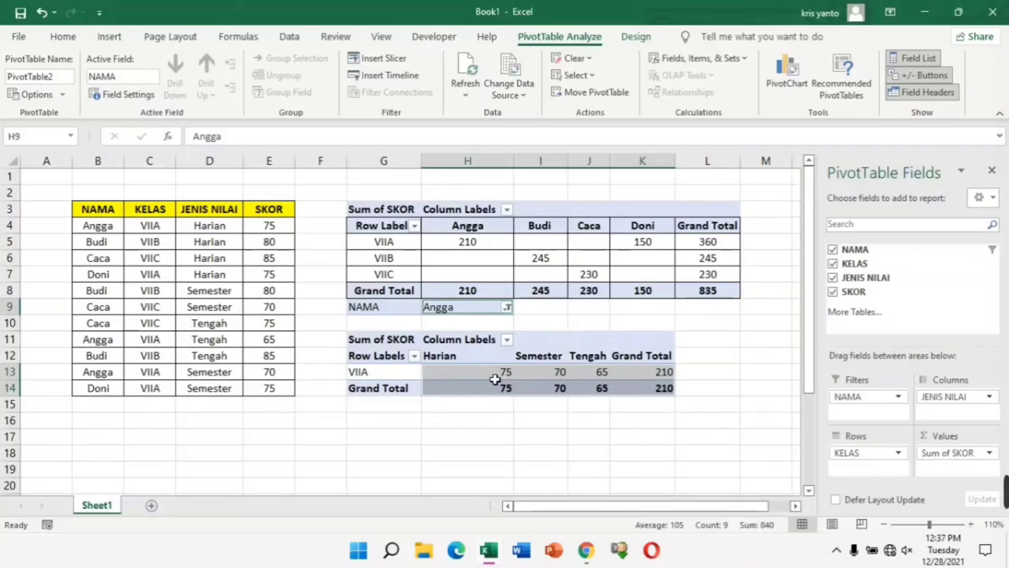
{"action": "left_click", "coordinate": [508, 308]}
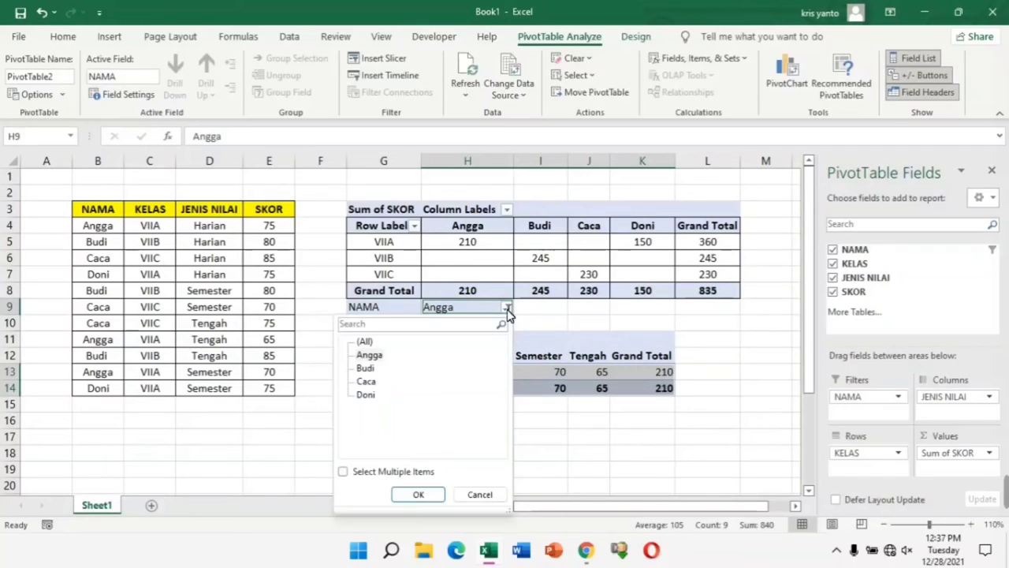
{"action": "left_click", "coordinate": [366, 395]}
{"action": "left_click", "coordinate": [420, 494]}
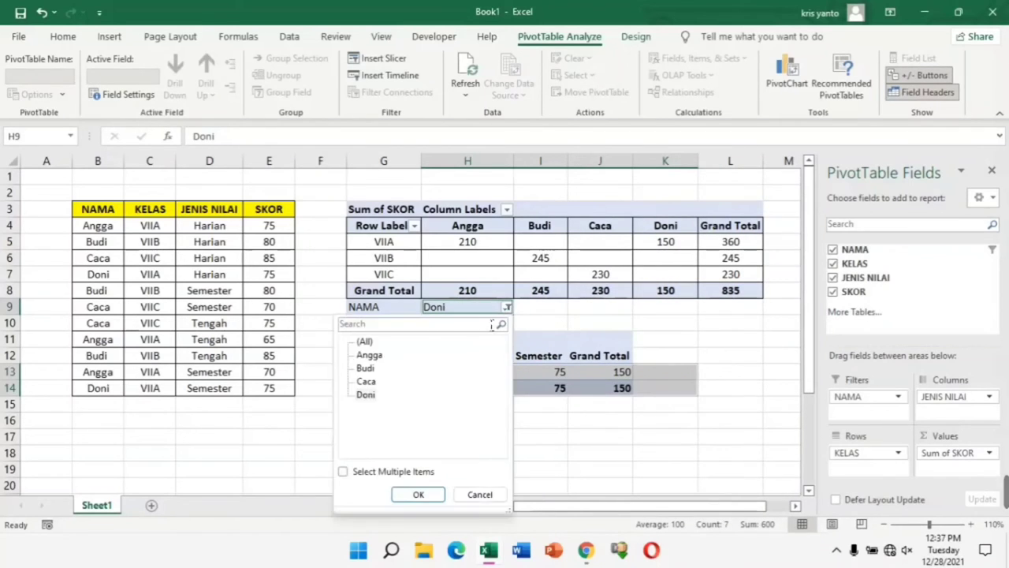
{"action": "left_click", "coordinate": [344, 472]}
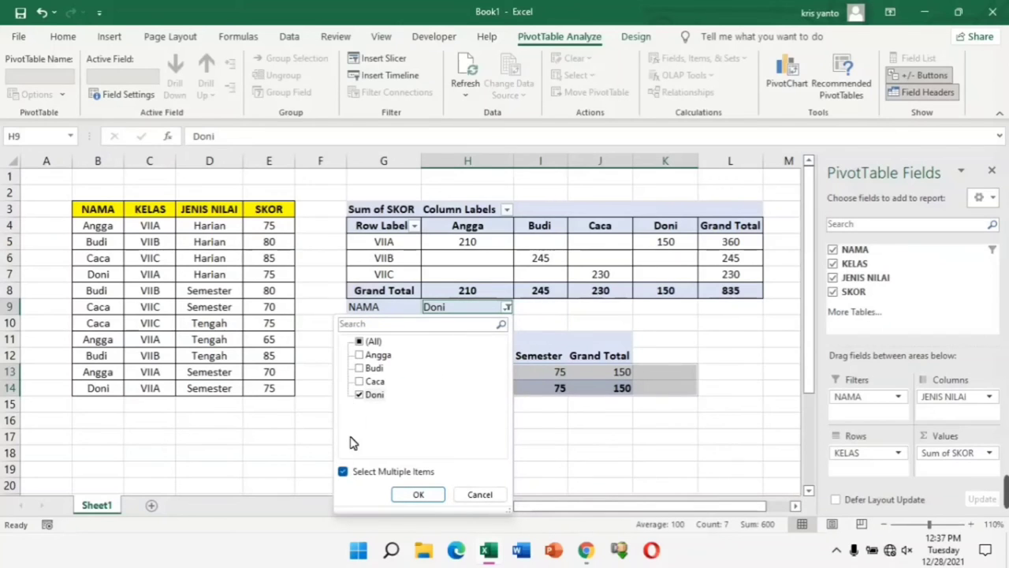
{"action": "left_click", "coordinate": [363, 356]}
{"action": "left_click", "coordinate": [361, 368]}
{"action": "left_click", "coordinate": [360, 381]}
{"action": "left_click", "coordinate": [418, 495]}
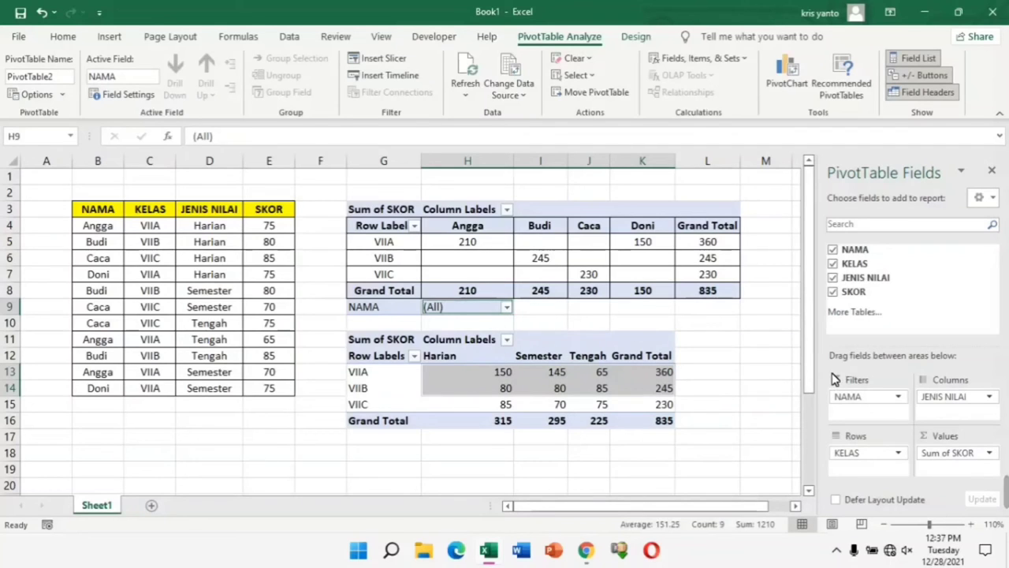
Step: Click outside the pivot to hide the field list, zoom to 100%, and select cell N3
{"action": "left_click", "coordinate": [726, 421]}
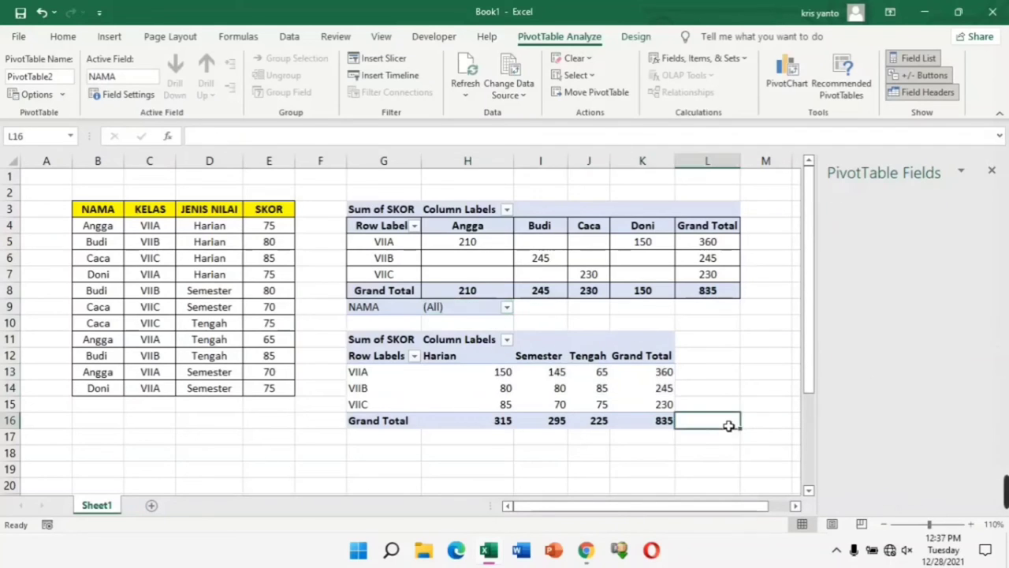
{"action": "left_click", "coordinate": [766, 424]}
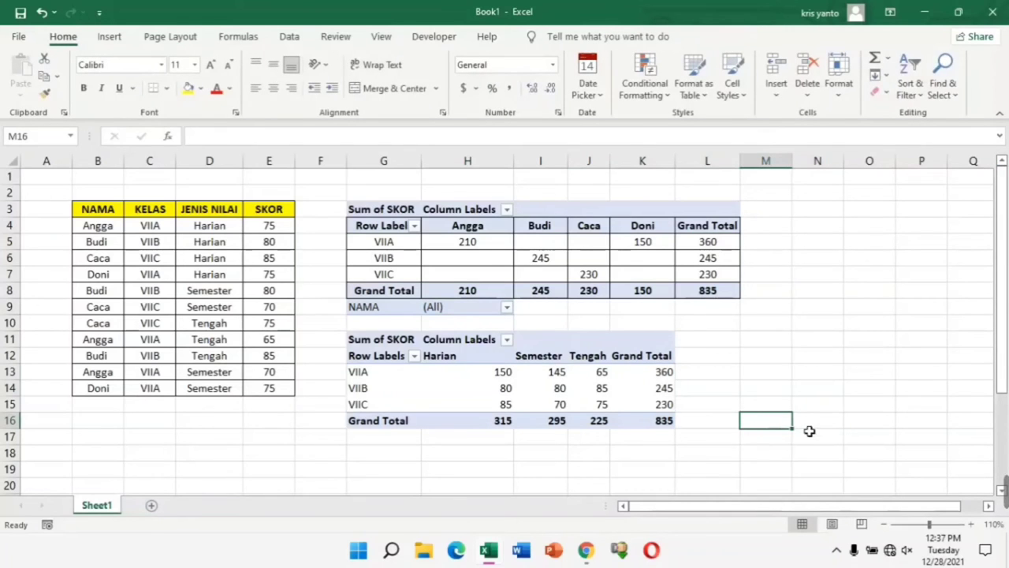
{"action": "left_click", "coordinate": [885, 524]}
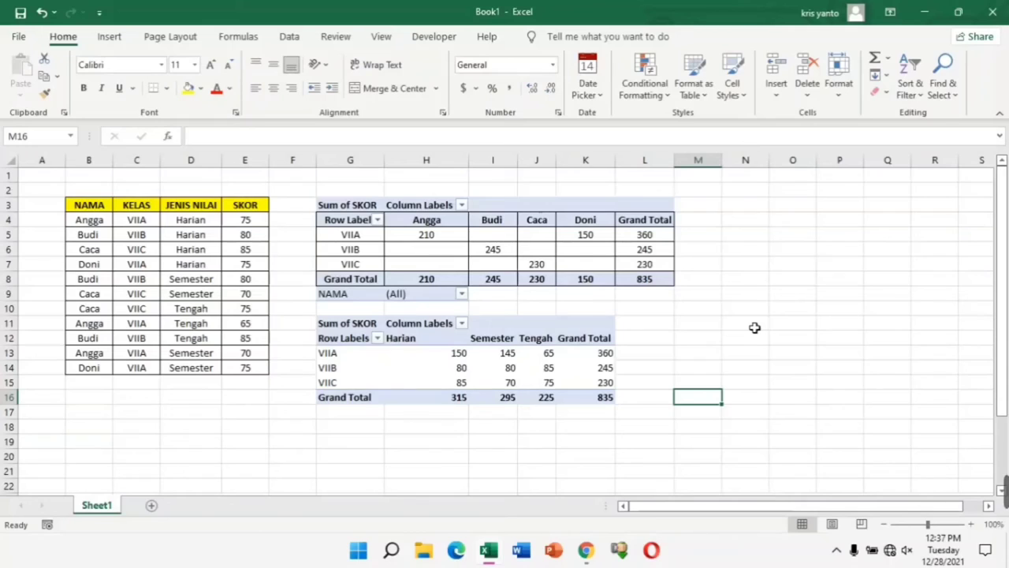
{"action": "left_click", "coordinate": [751, 208]}
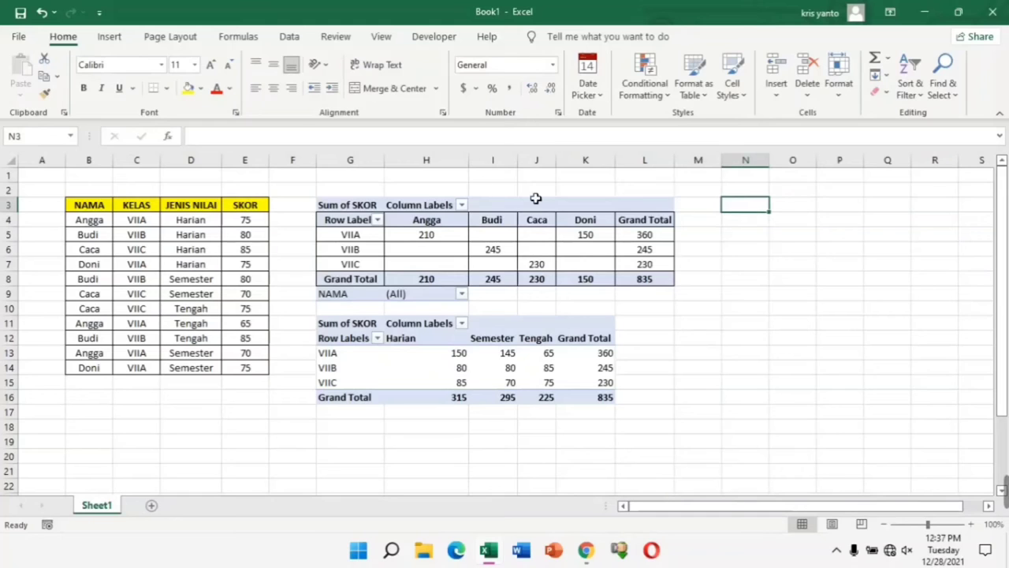
Step: Insert PivotTable3 from B3:E14 on the existing worksheet at cell N3
{"action": "left_click_drag", "start_coordinate": [89, 206], "coordinate": [266, 365]}
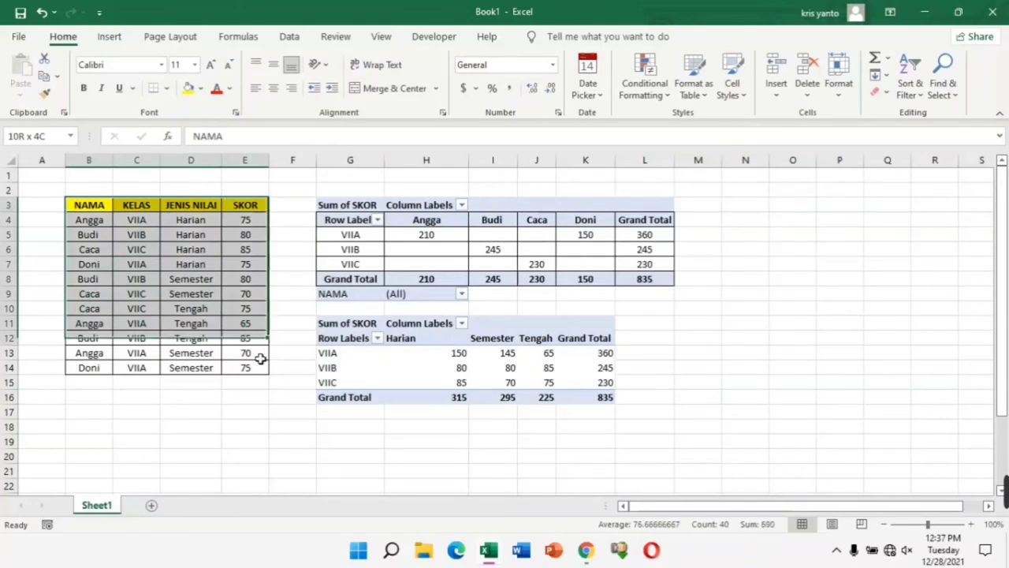
{"action": "left_click", "coordinate": [108, 37]}
{"action": "left_click", "coordinate": [27, 69]}
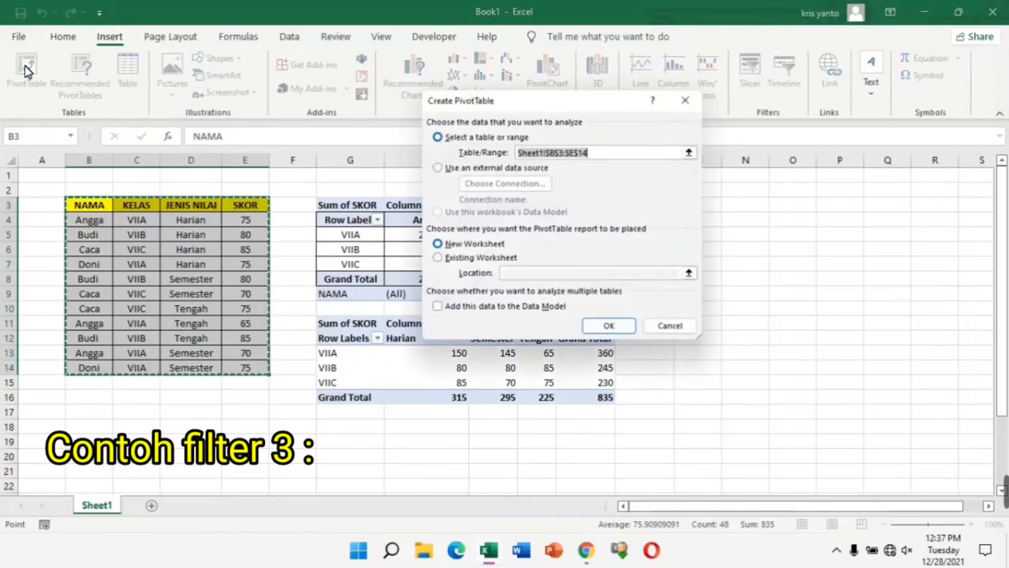
{"action": "left_click", "coordinate": [438, 259]}
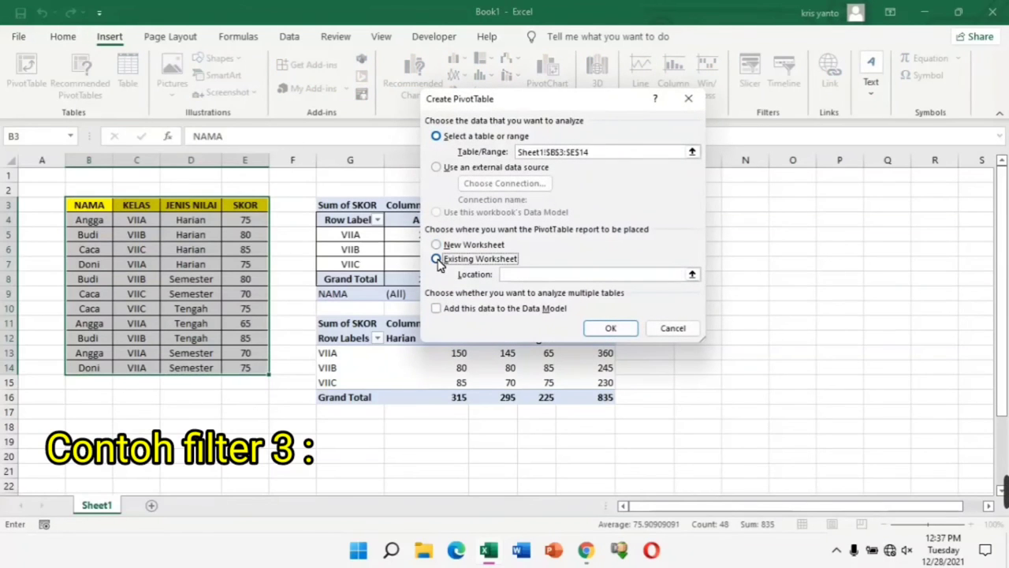
{"action": "left_click", "coordinate": [744, 208]}
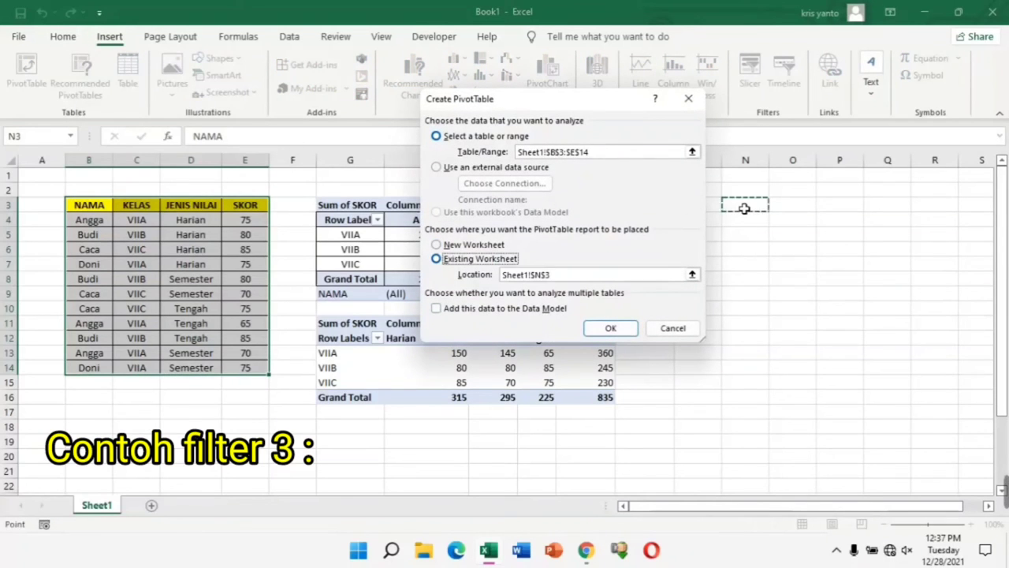
{"action": "left_click", "coordinate": [623, 330]}
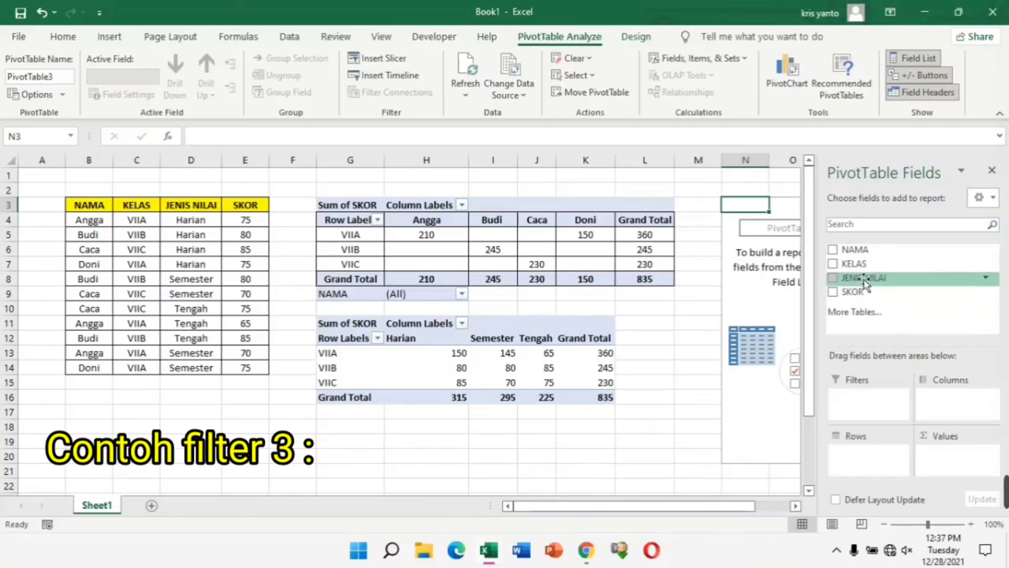
Step: Place KELAS in Filters, NAMA in Rows, JENIS NILAI in Columns and SKOR in Values, then click away
{"action": "left_click_drag", "start_coordinate": [854, 263], "coordinate": [880, 415]}
{"action": "mouse_move", "coordinate": [907, 250]}
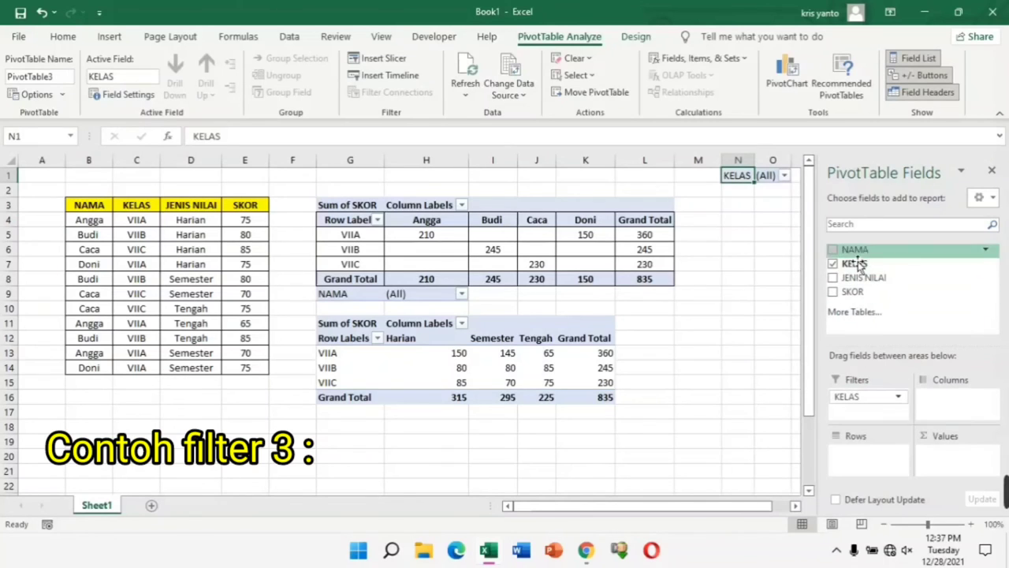
{"action": "left_click_drag", "start_coordinate": [857, 255], "coordinate": [875, 465]}
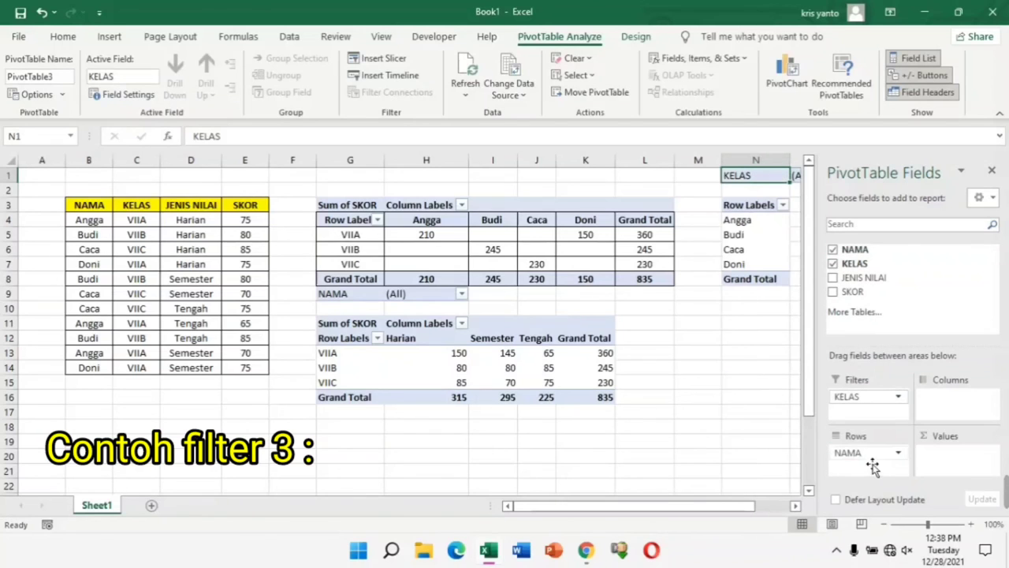
{"action": "mouse_move", "coordinate": [863, 278]}
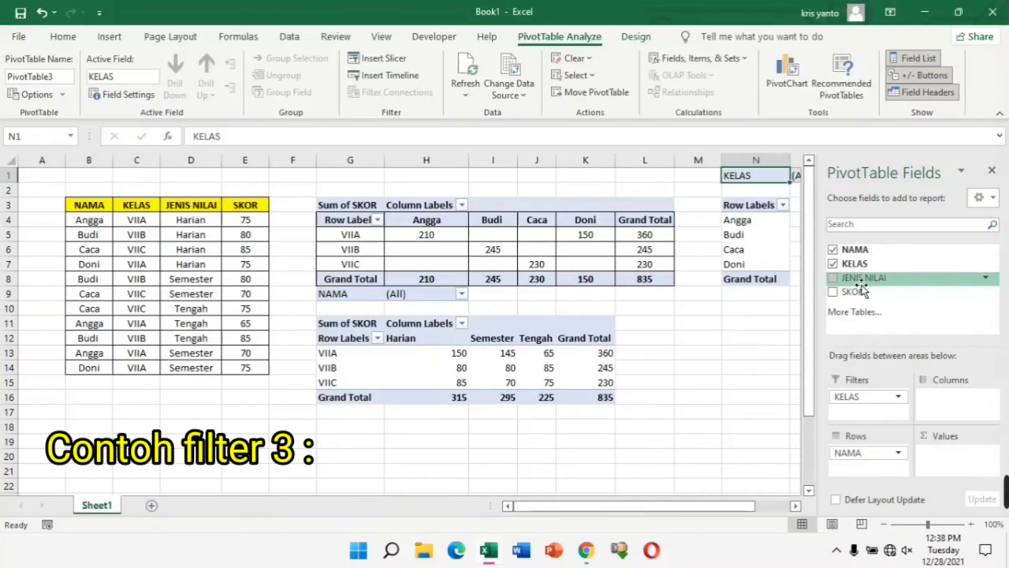
{"action": "left_click_drag", "start_coordinate": [862, 277], "coordinate": [962, 406]}
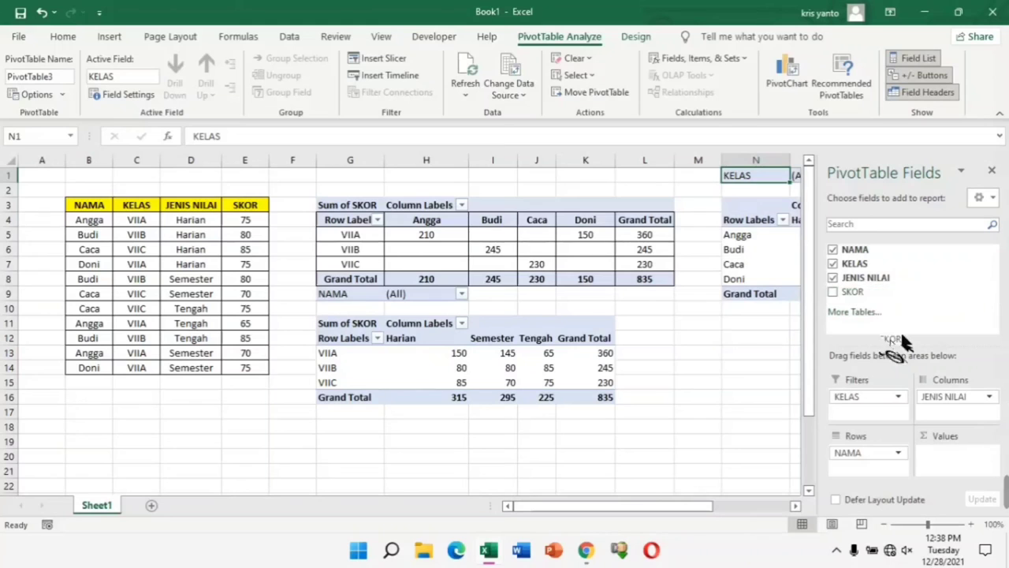
{"action": "left_click_drag", "start_coordinate": [904, 341], "coordinate": [958, 462]}
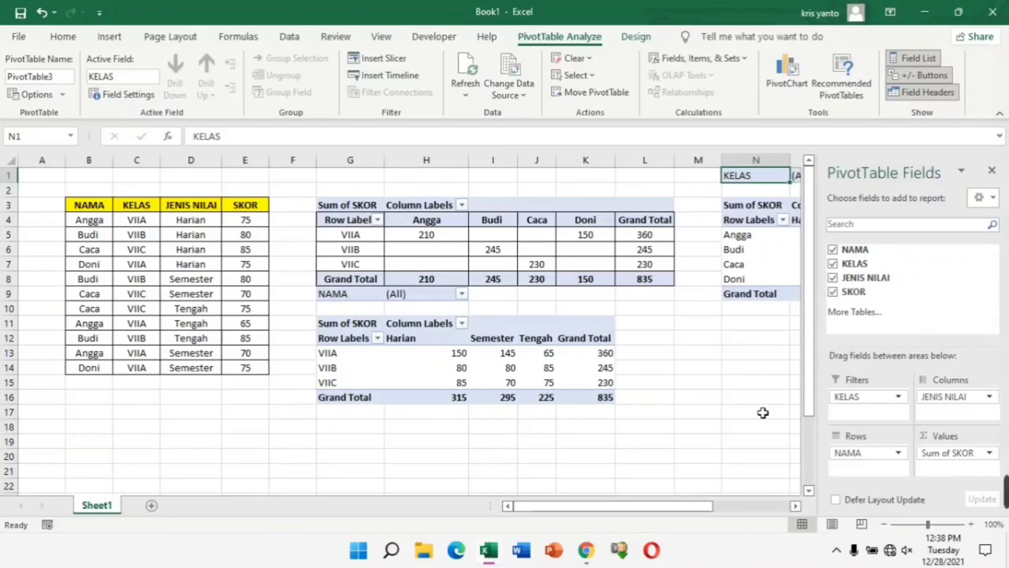
{"action": "left_click", "coordinate": [755, 338]}
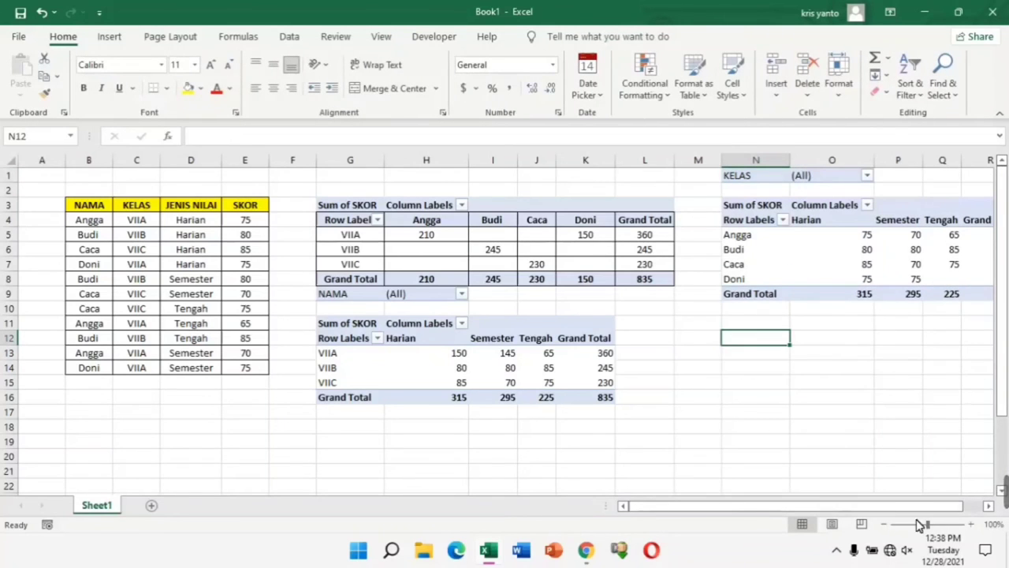
Step: Set the third pivot table's KELAS filter at O1 to VIIA, leaving Angga and Doni totalling 360
{"action": "left_click", "coordinate": [988, 506]}
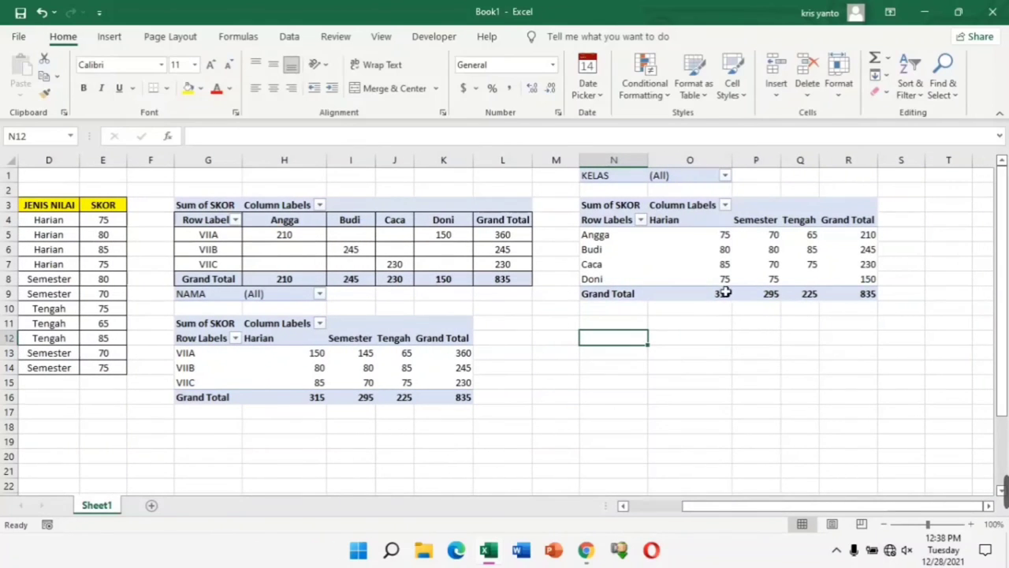
{"action": "left_click", "coordinate": [725, 176]}
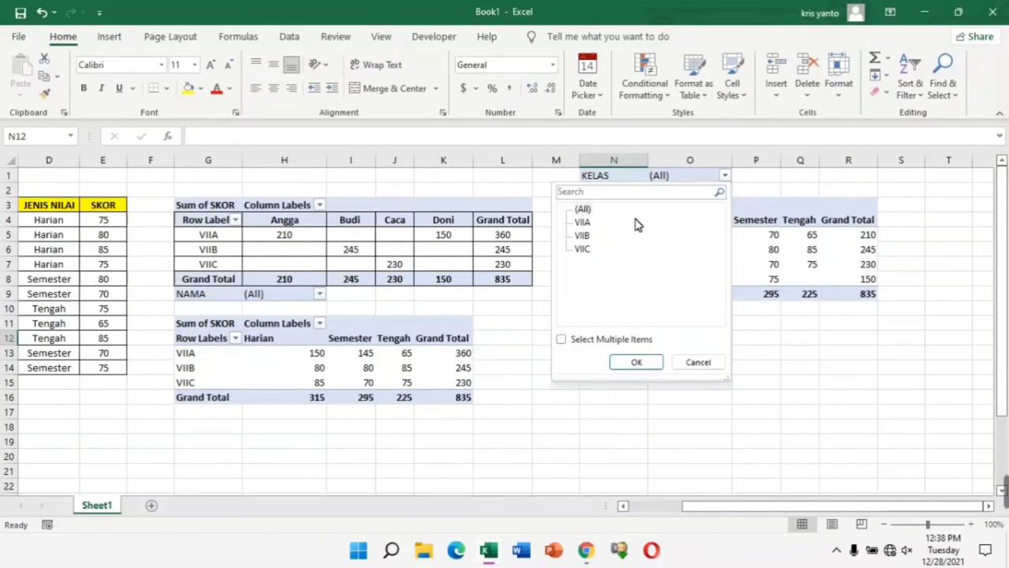
{"action": "left_click", "coordinate": [588, 222]}
{"action": "left_click", "coordinate": [651, 363]}
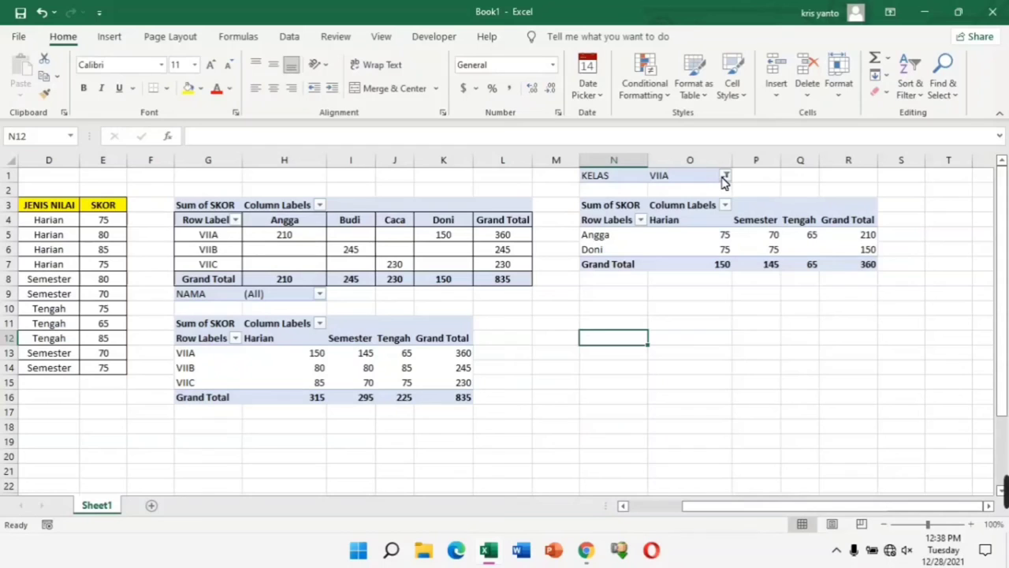
{"action": "left_click", "coordinate": [911, 341]}
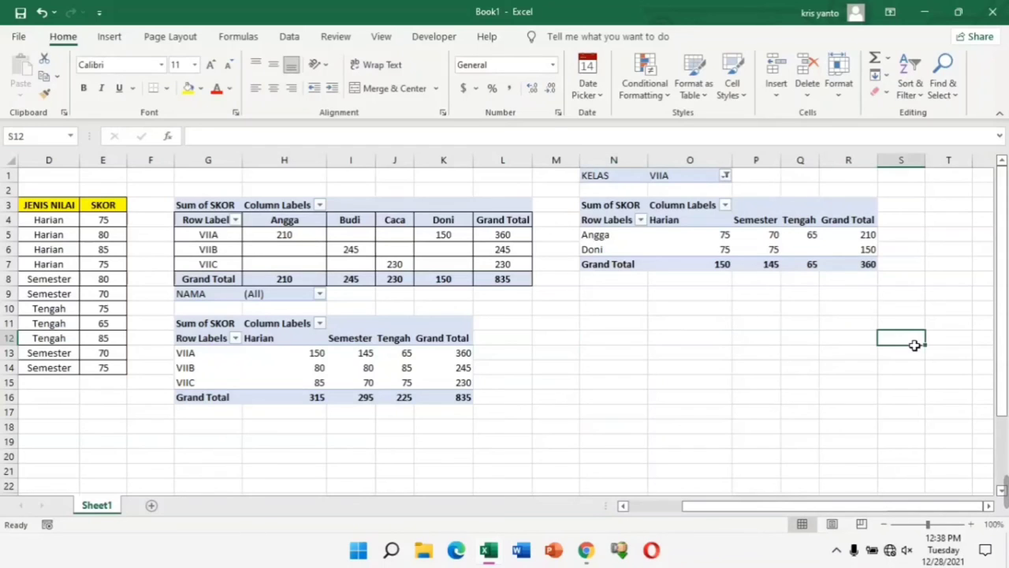